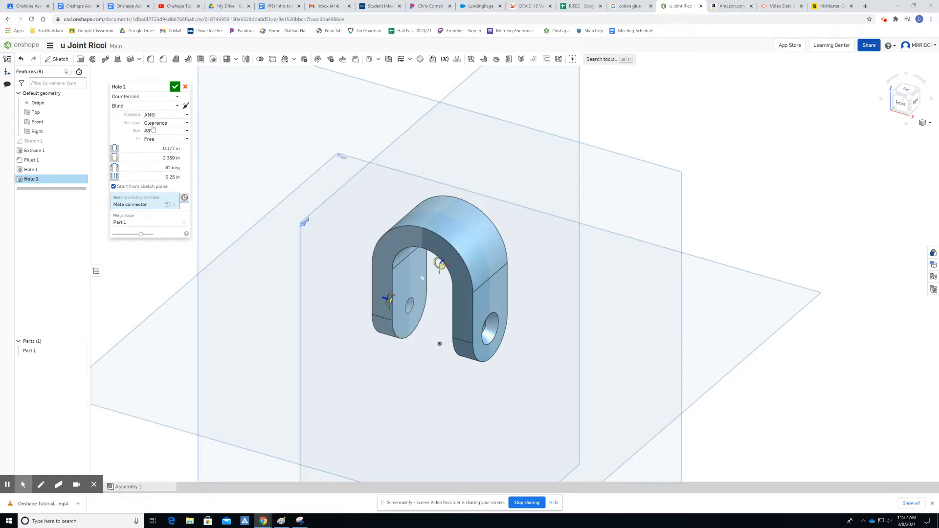
Try the Close fit for the #8 countersunk clearance hole, and return the fit to Free.
left_click(156, 140)
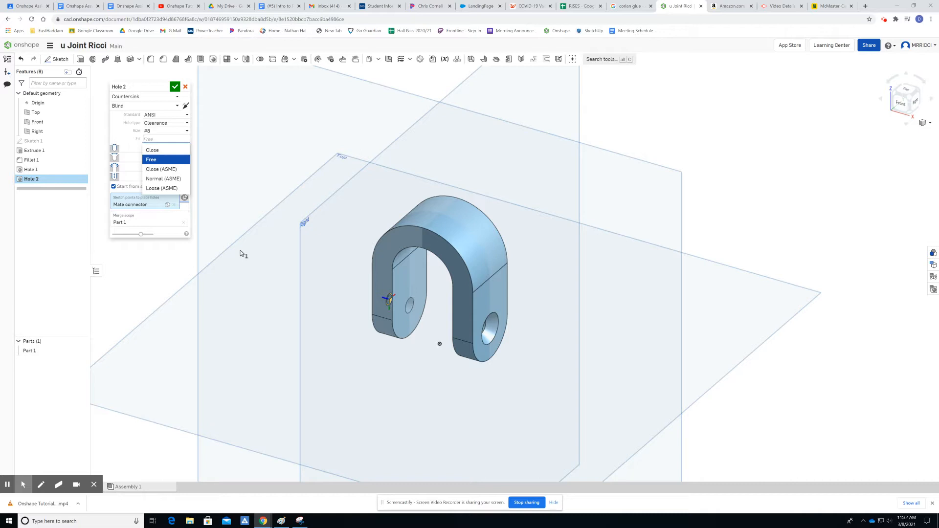
left_click(166, 152)
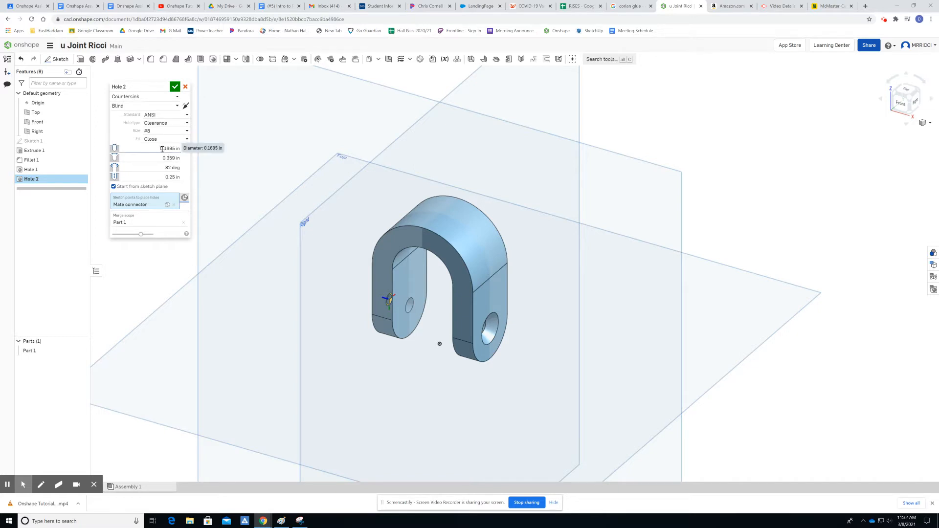
left_click(177, 139)
left_click(159, 159)
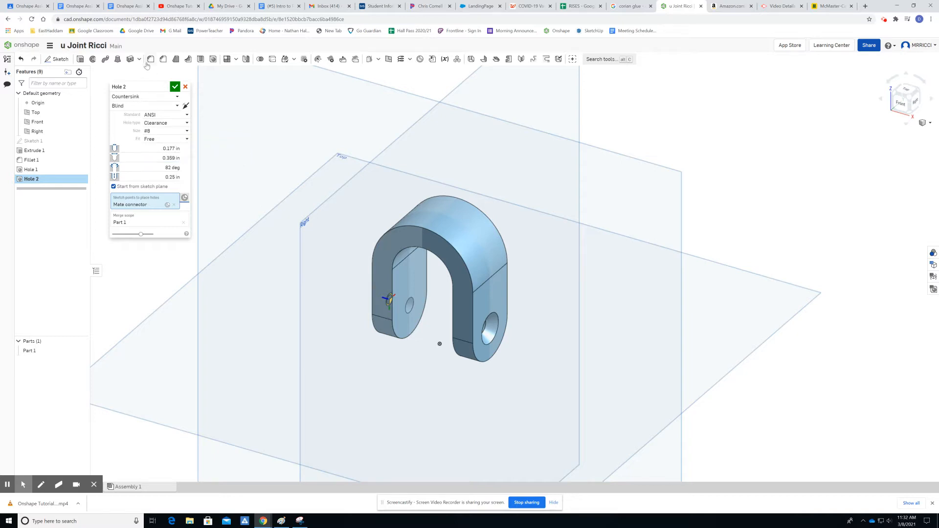
Check the clearance diameters for a #8 machine screw in the Tap and Drill chart on Google Drive, and return to Onshape.
left_click(222, 7)
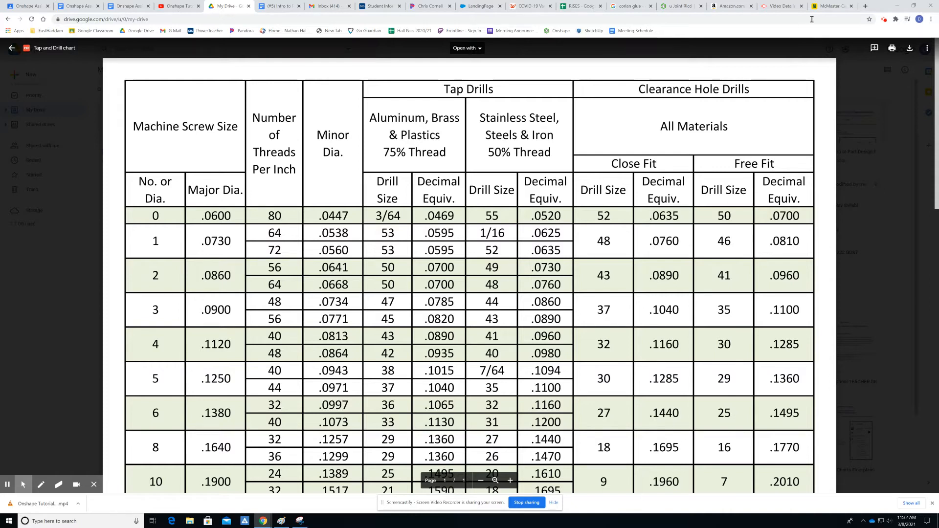
left_click(669, 7)
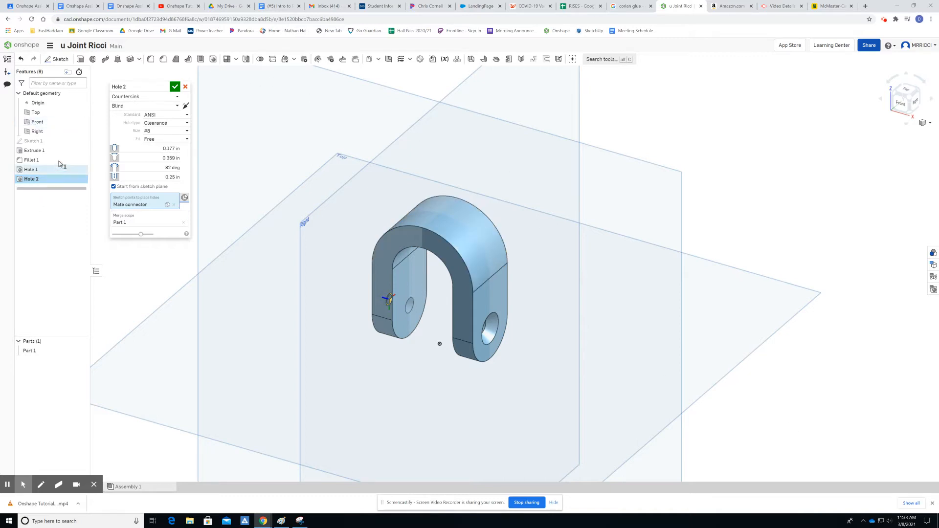
Accept Hole 2 and review the settings of both countersunk holes, leaving them as they are.
left_click(175, 86)
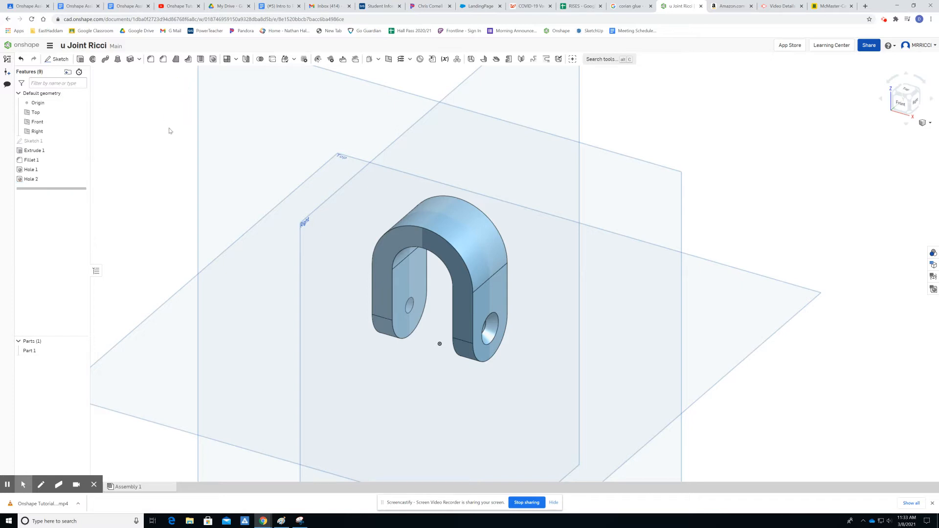
double_click(39, 179)
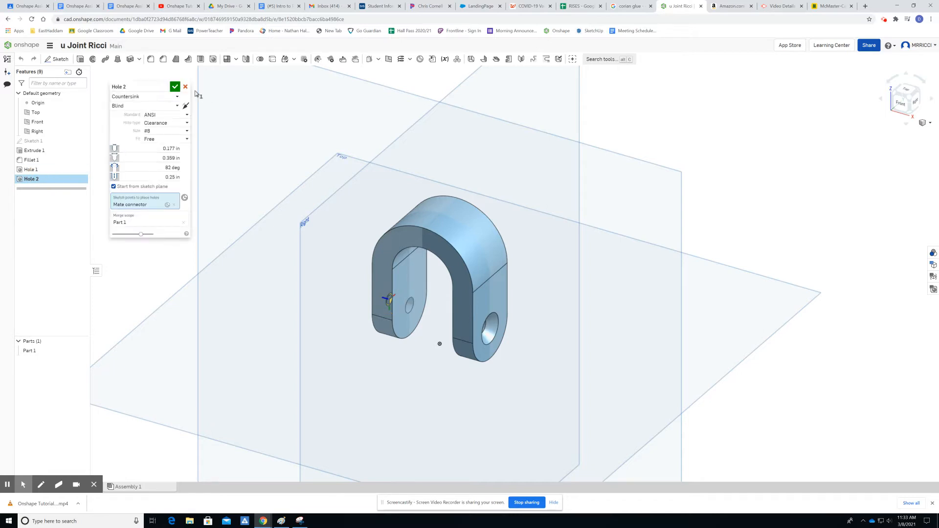
left_click(174, 86)
left_click(31, 171)
double_click(31, 171)
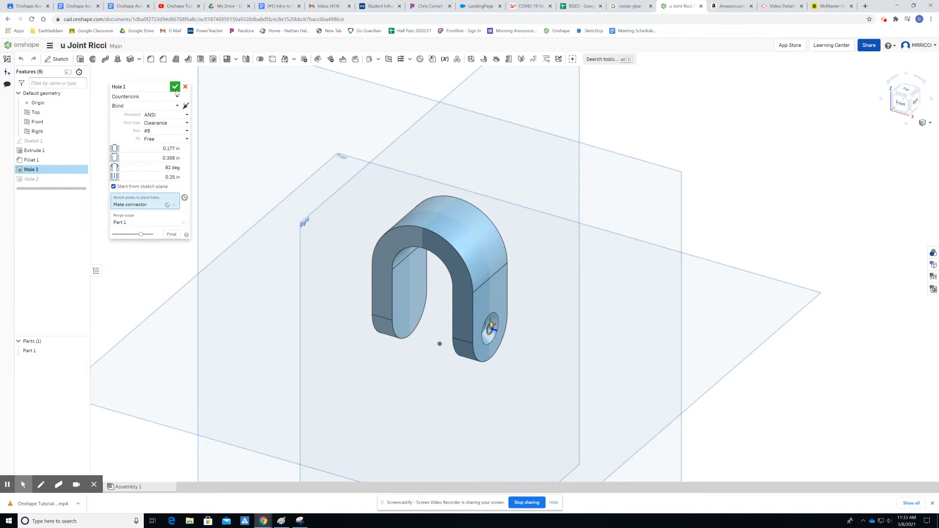
left_click(175, 87)
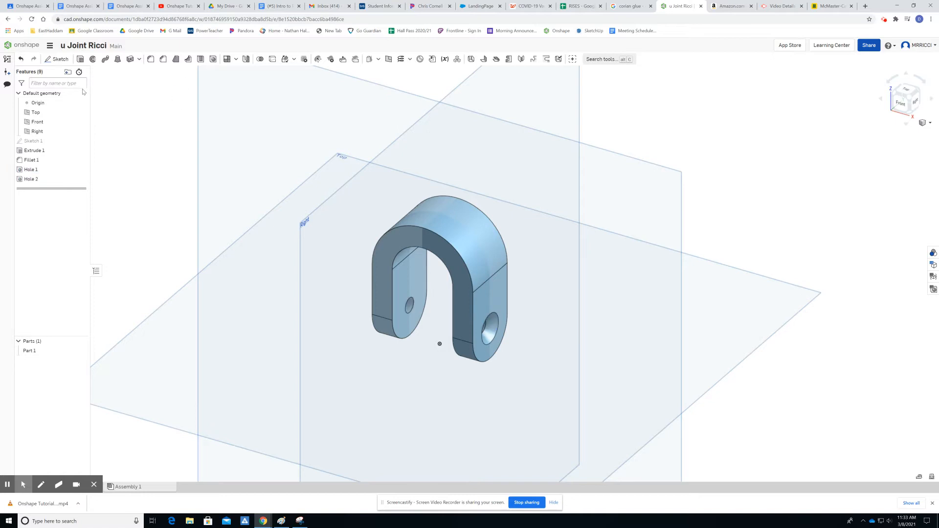
Start a new sketch on a mate connector at the centre of the hole in the far arm, on its inner face.
left_click(57, 59)
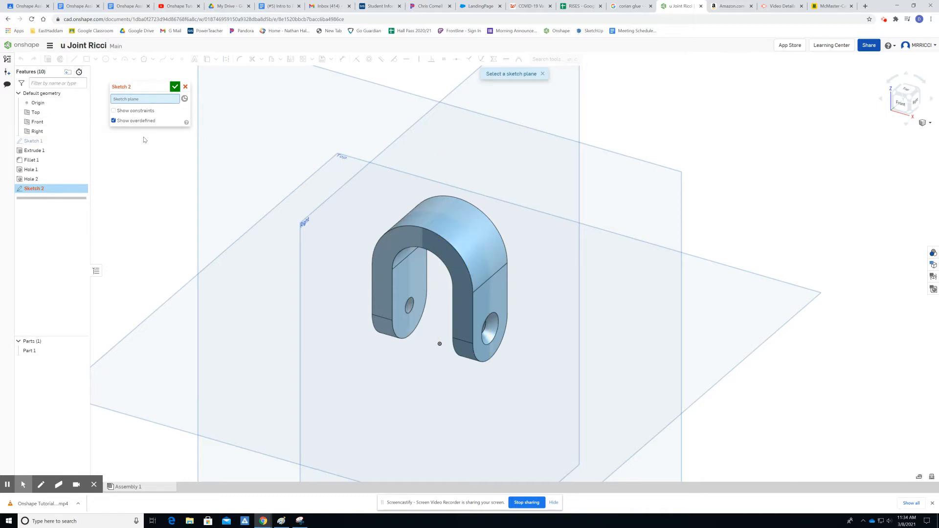
left_click(315, 238)
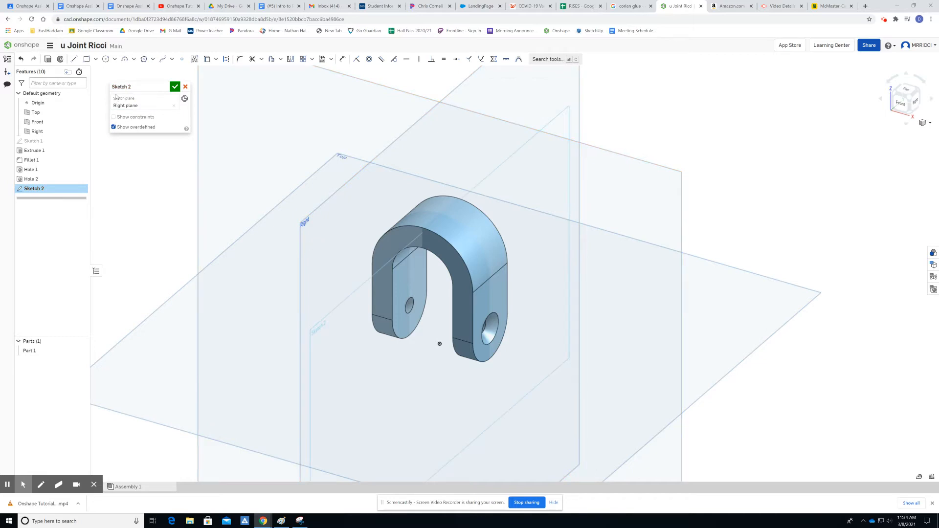
left_click(151, 59)
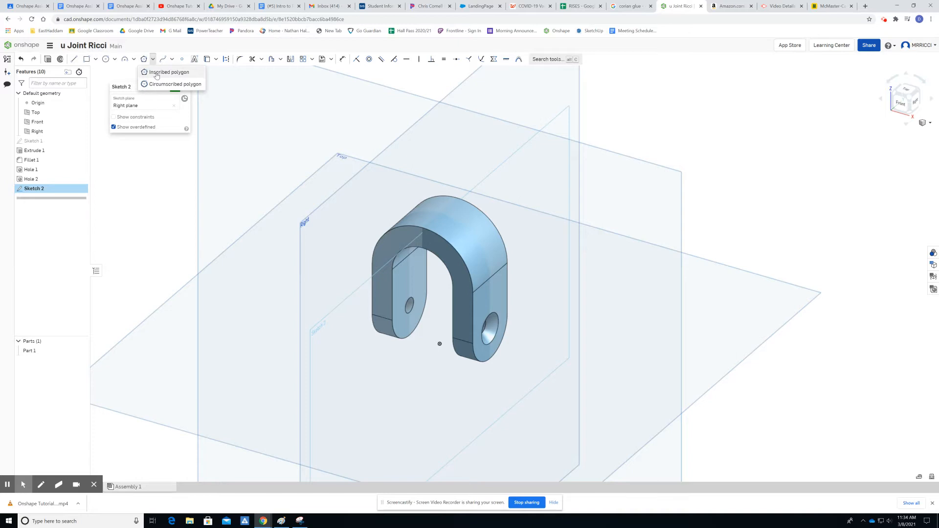
left_click(157, 73)
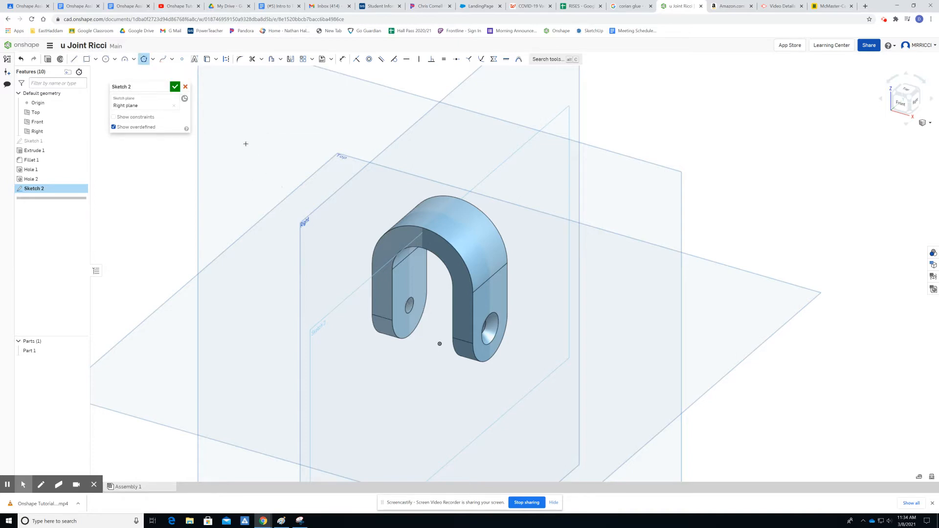
left_click(166, 104)
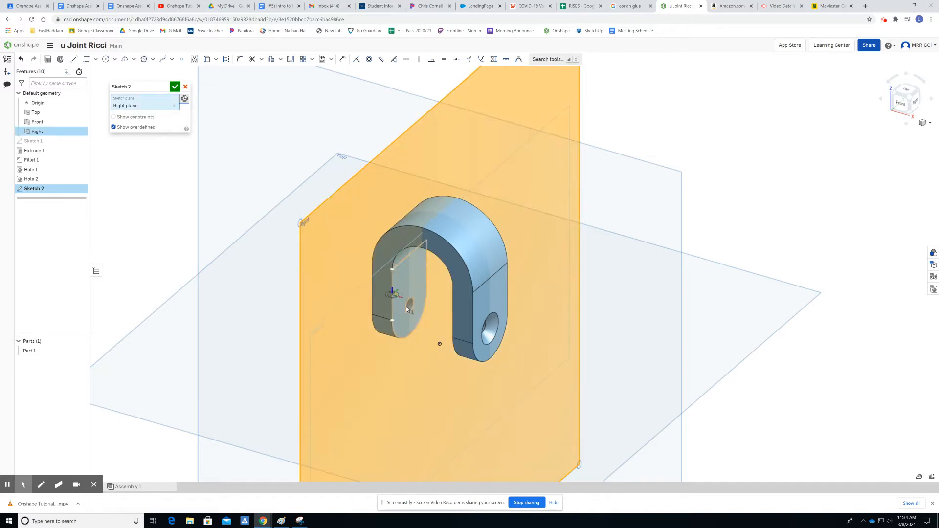
left_click(410, 306)
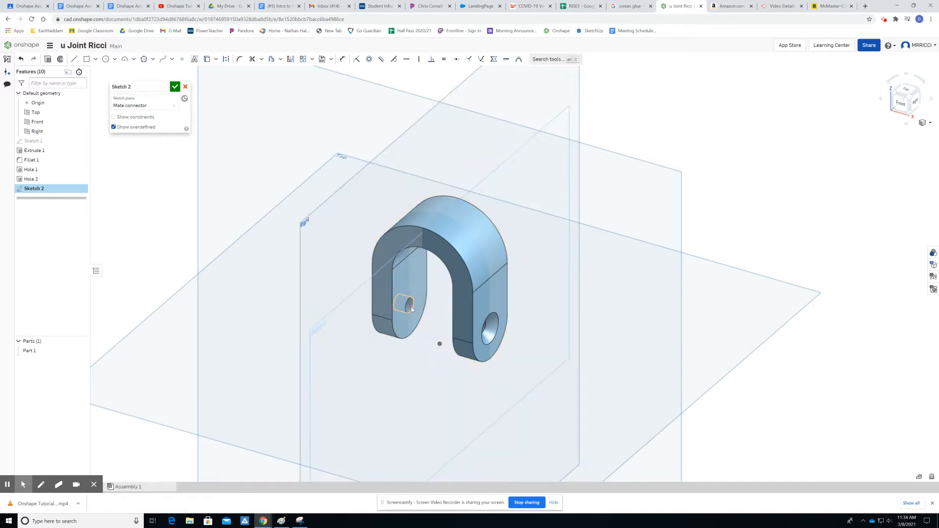
Sketch an inscribed-polygon hexagon centred on the far arm's hole, about 0.31 in across flats.
scroll(413, 305, "up", 5)
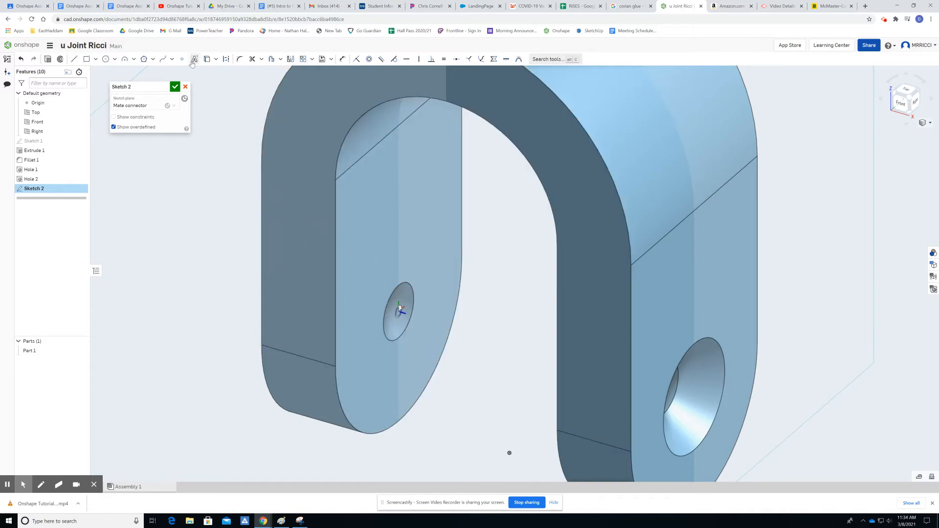
left_click(143, 59)
left_click(399, 309)
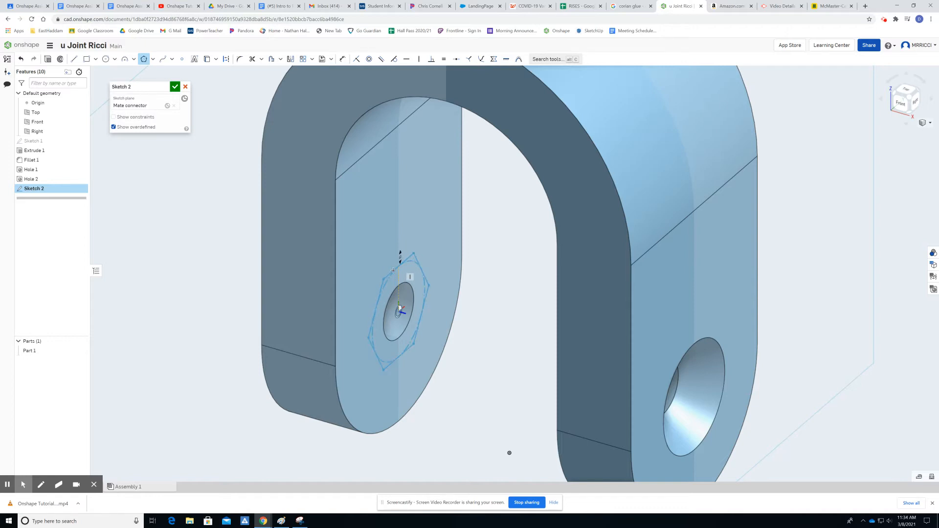
left_click(393, 270)
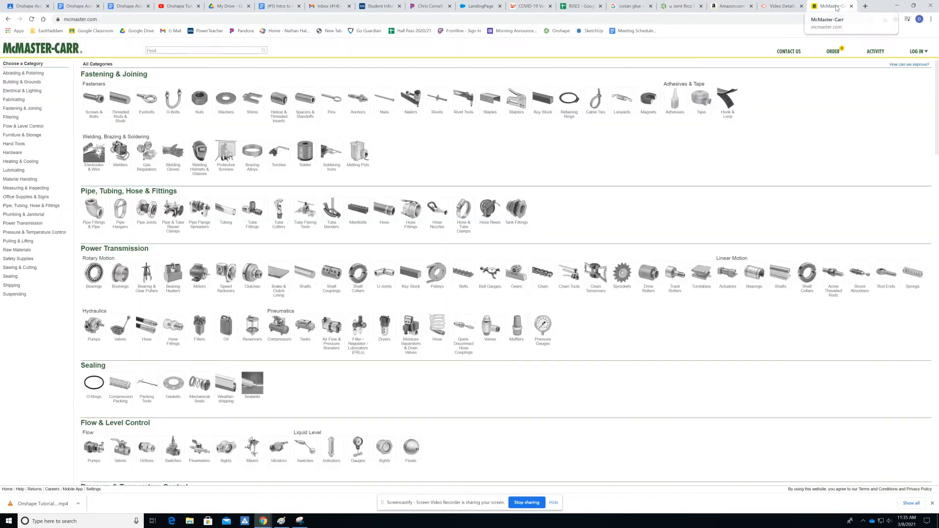
Look up the 8-32 low-strength steel hex nut on McMaster-Carr and examine the dimensions in its product drawing.
left_click(831, 6)
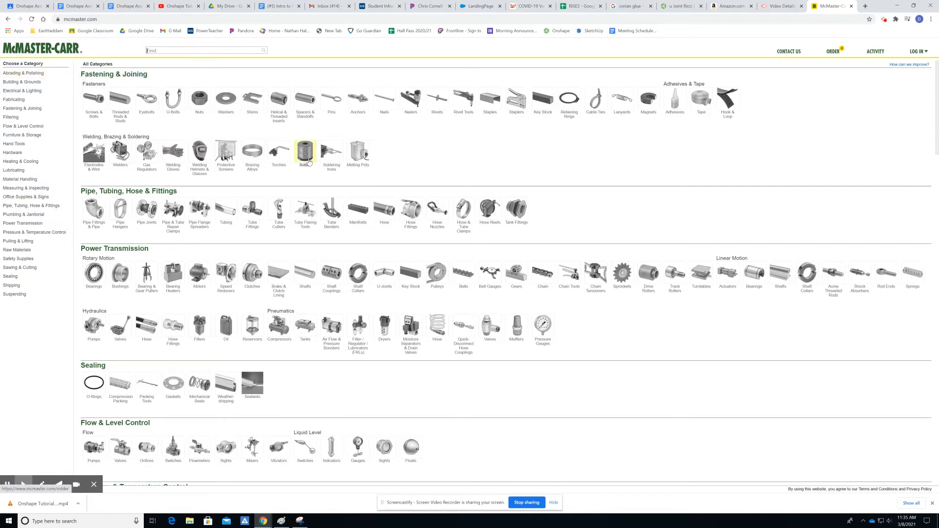
left_click(199, 106)
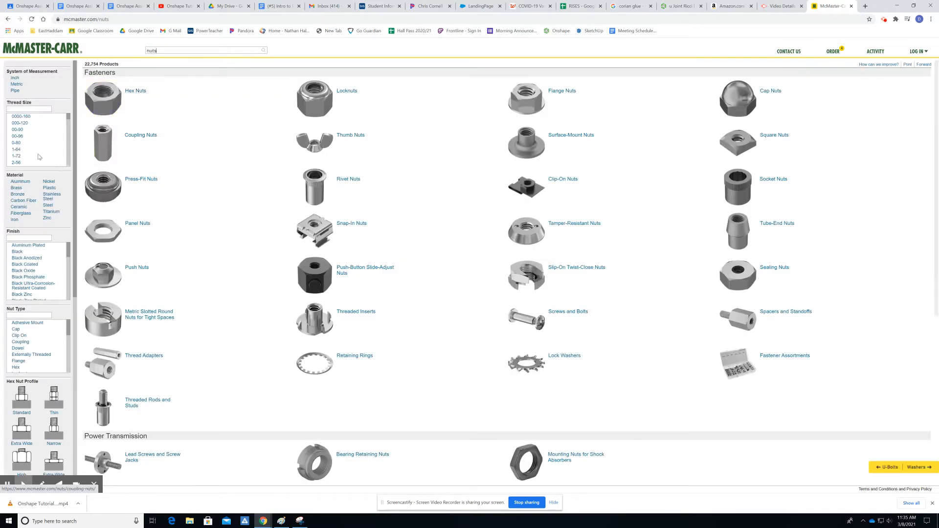
scroll(25, 147, "down", 3)
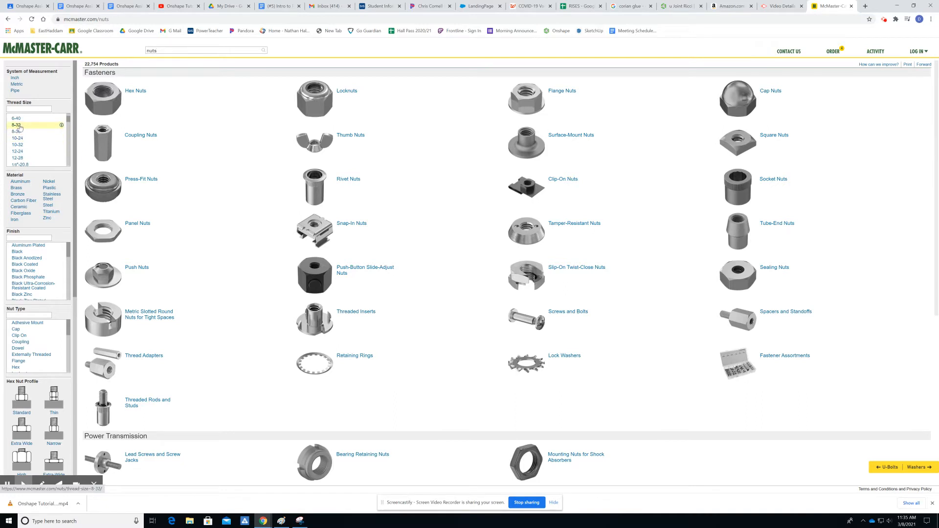
left_click(21, 126)
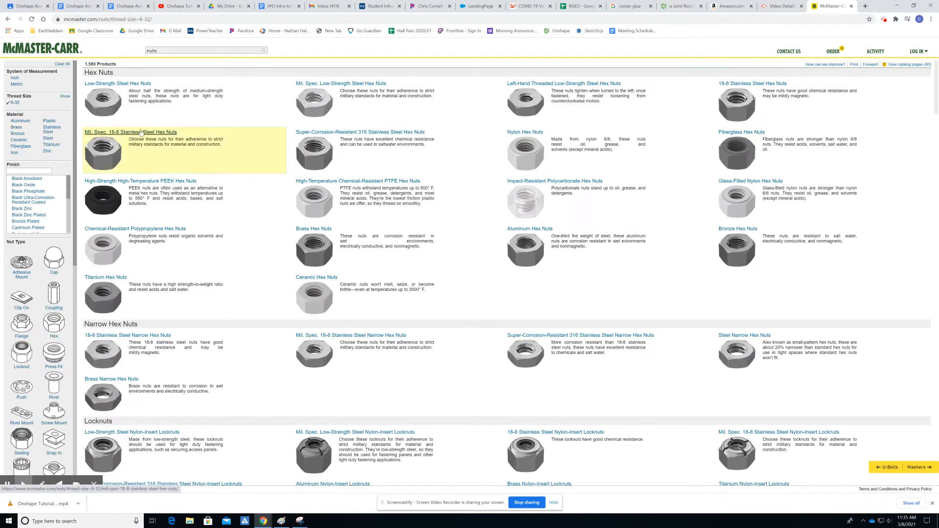
left_click(116, 84)
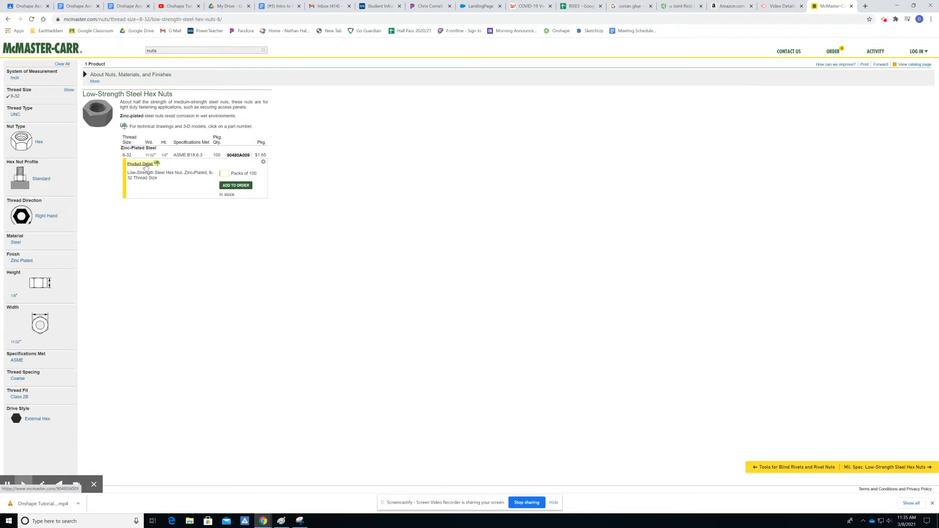
left_click(145, 165)
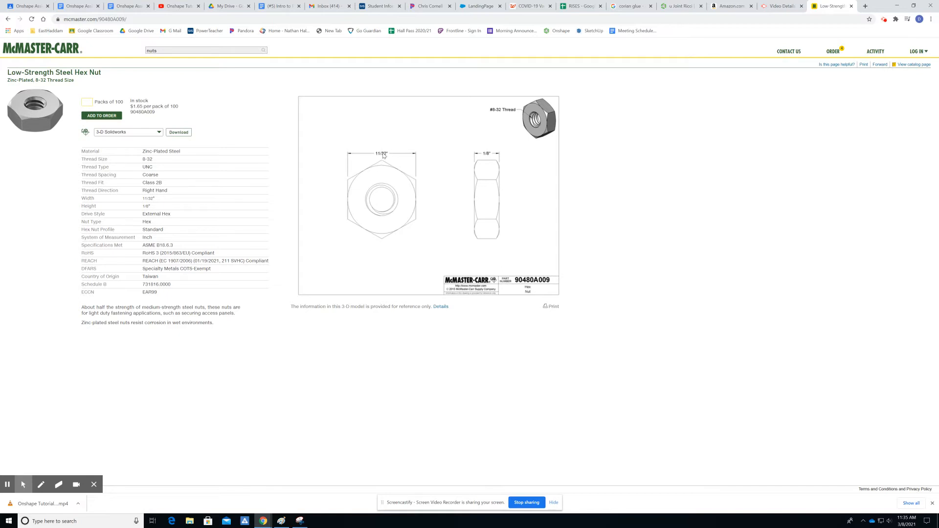
Go back to the 8-32 nut list and examine the product drawing of the Mil. Spec. low-strength steel hex nut.
left_click(8, 19)
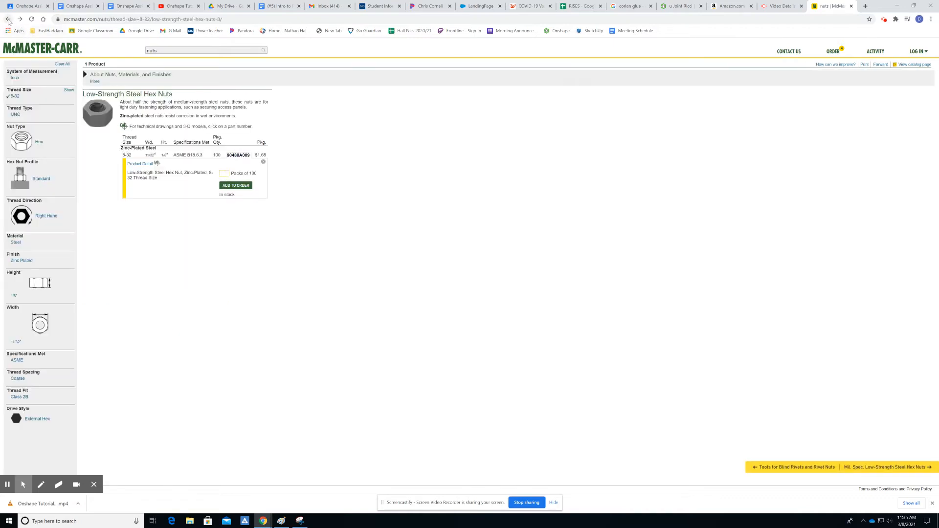
left_click(8, 19)
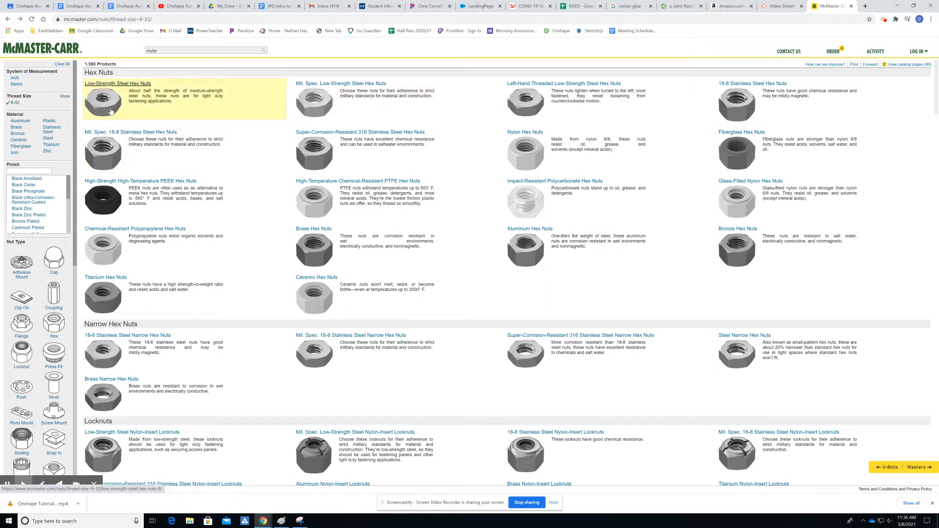
left_click(319, 111)
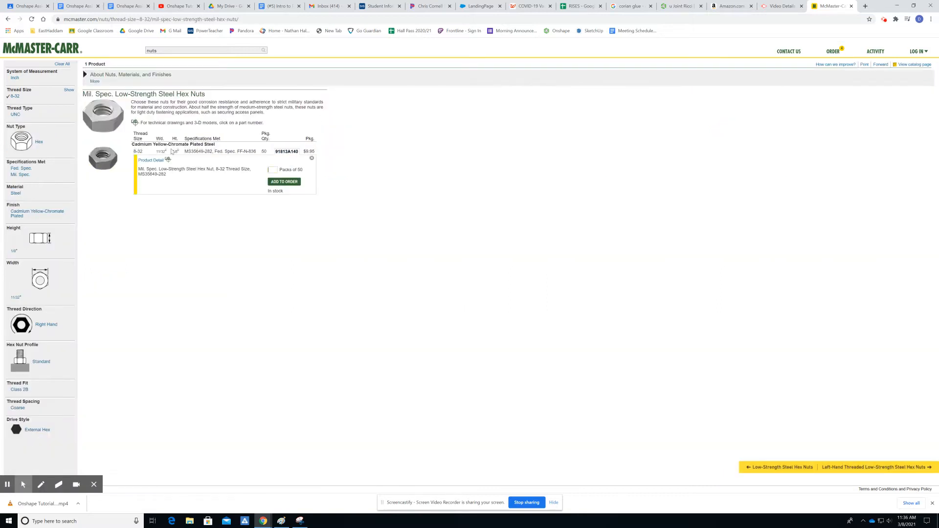
left_click(159, 163)
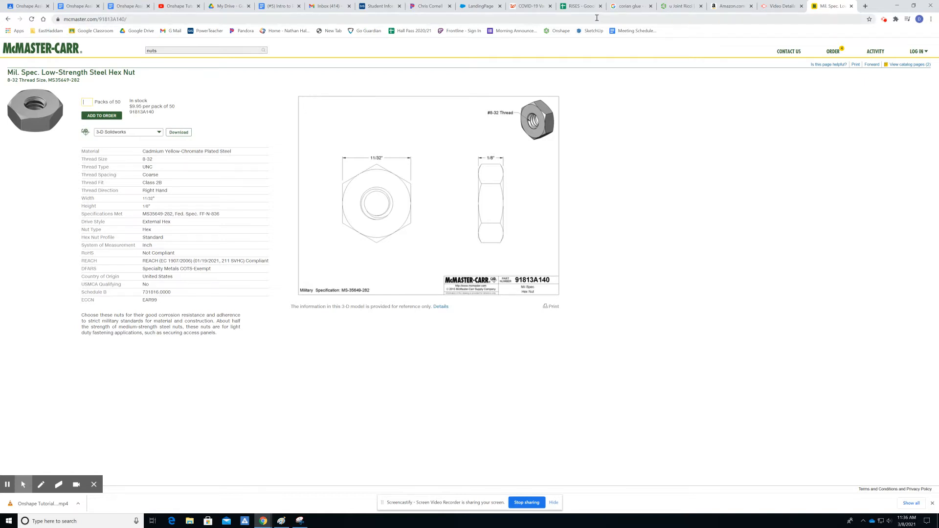
Switch back to Onshape and dimension the hexagon across its flats at 11/32 in.
left_click(677, 6)
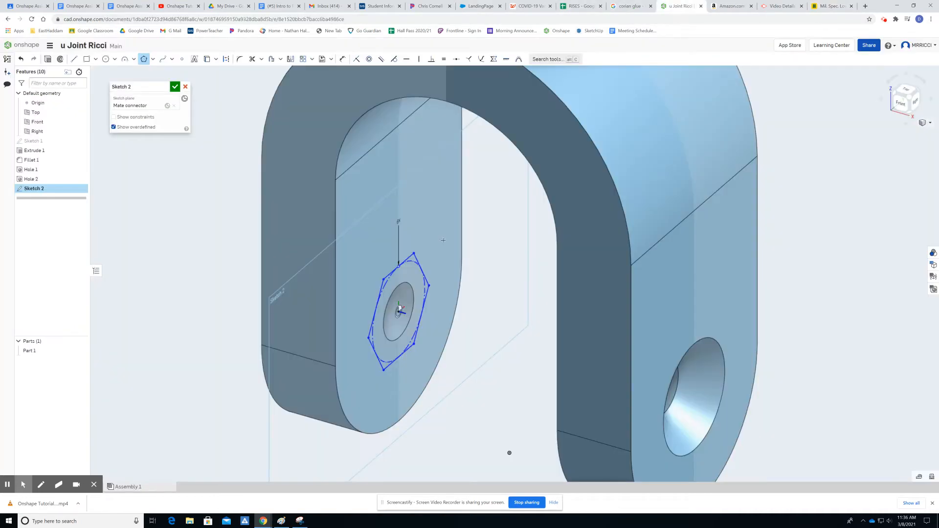
left_click(342, 59)
left_click(414, 344)
left_click(414, 254)
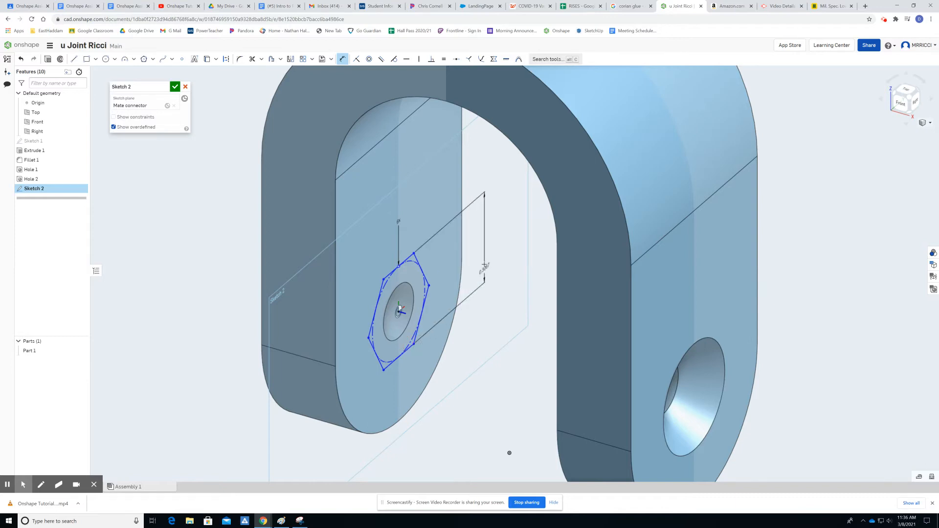
left_click(482, 250)
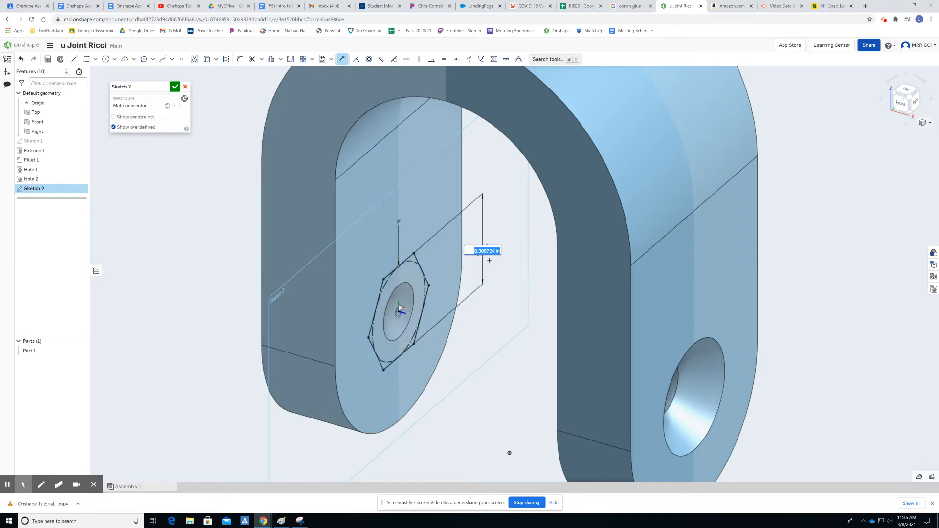
type("11/32")
key("Return")
Try to select the hexagon's across-flats dimension again and check its value up close.
left_click(485, 251)
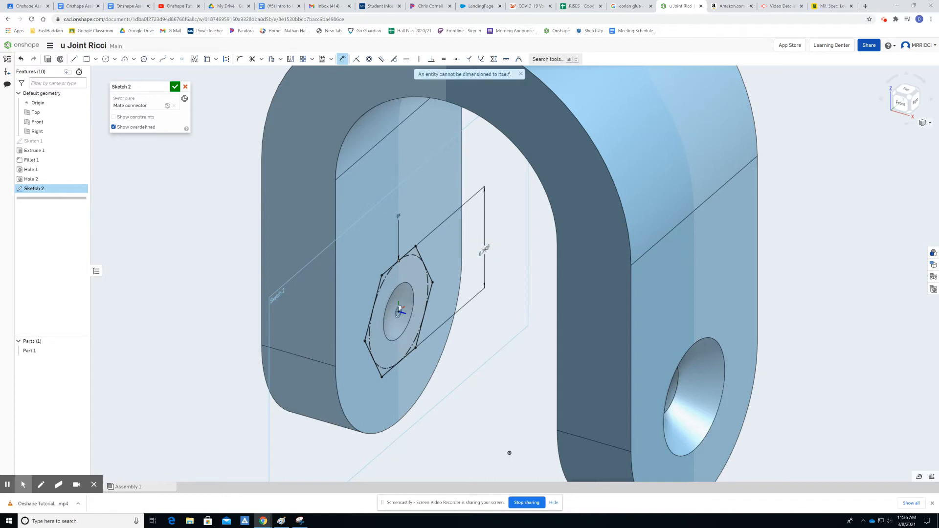
left_click(486, 250)
left_click(485, 249)
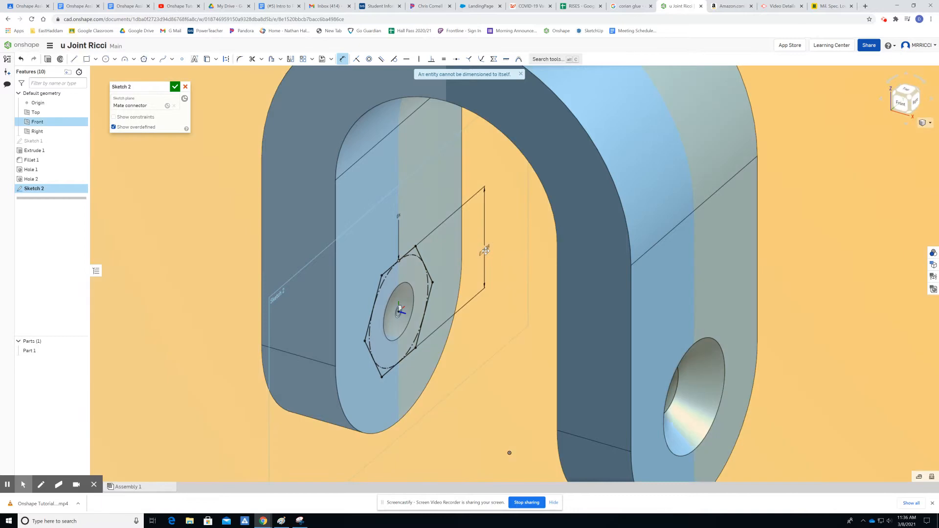
scroll(484, 250, "up", 5)
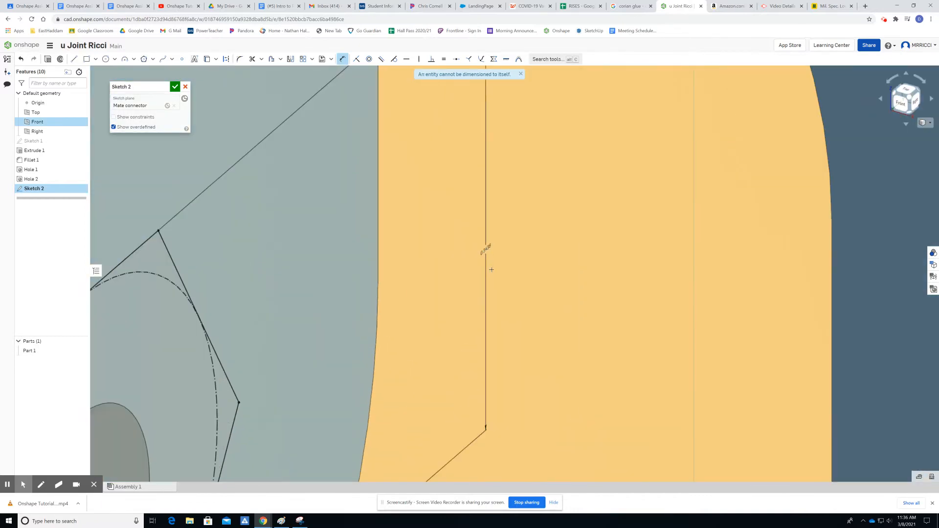
scroll(450, 287, "down", 5)
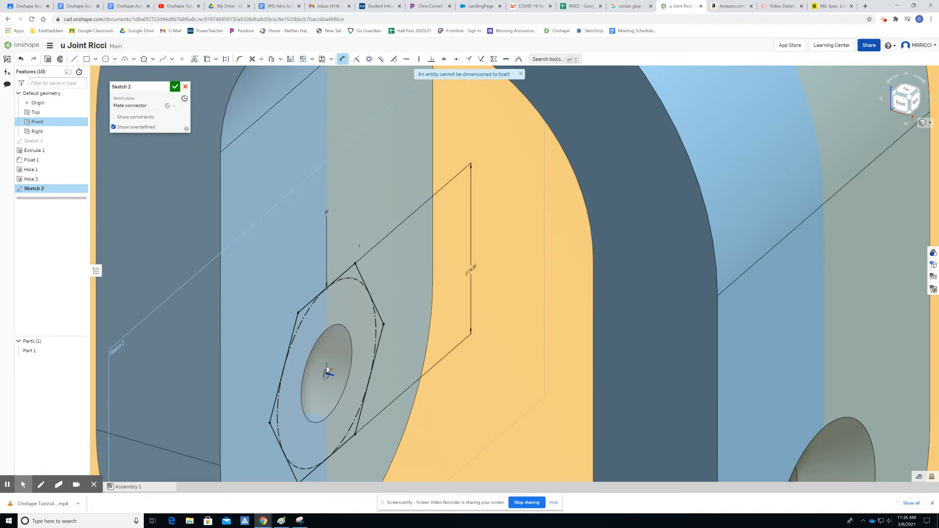
Set the hexagon's across-flats dimension to .3438+.01 in.
scroll(358, 245, "down", 3)
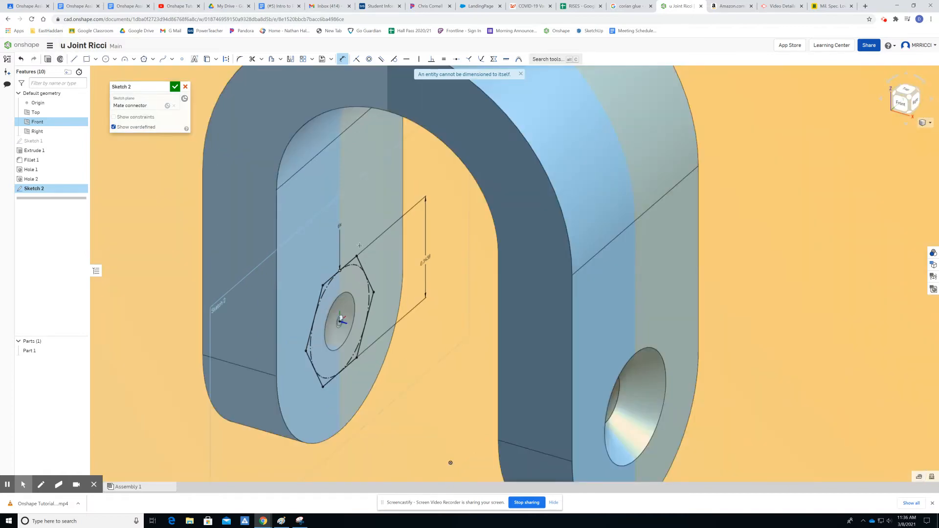
scroll(362, 244, "down", 2)
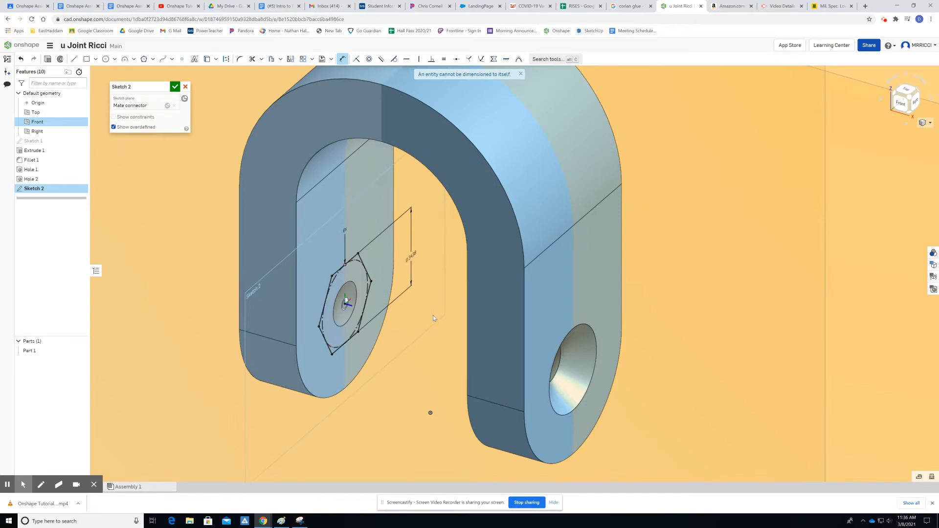
key("Escape")
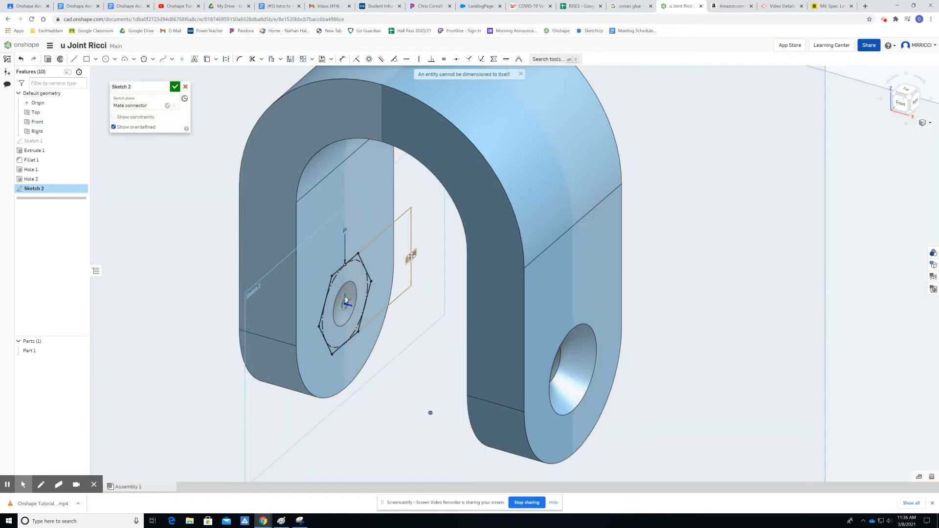
double_click(415, 260)
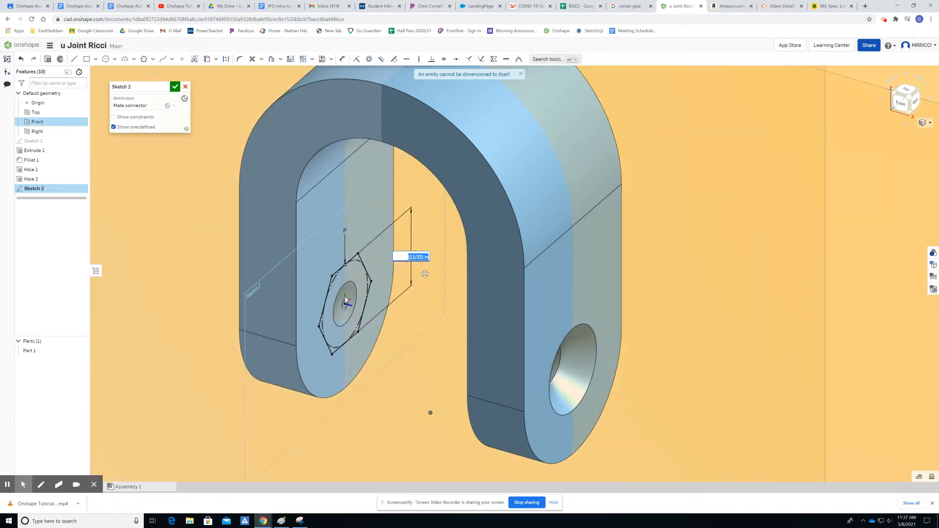
key("Return")
double_click(412, 256)
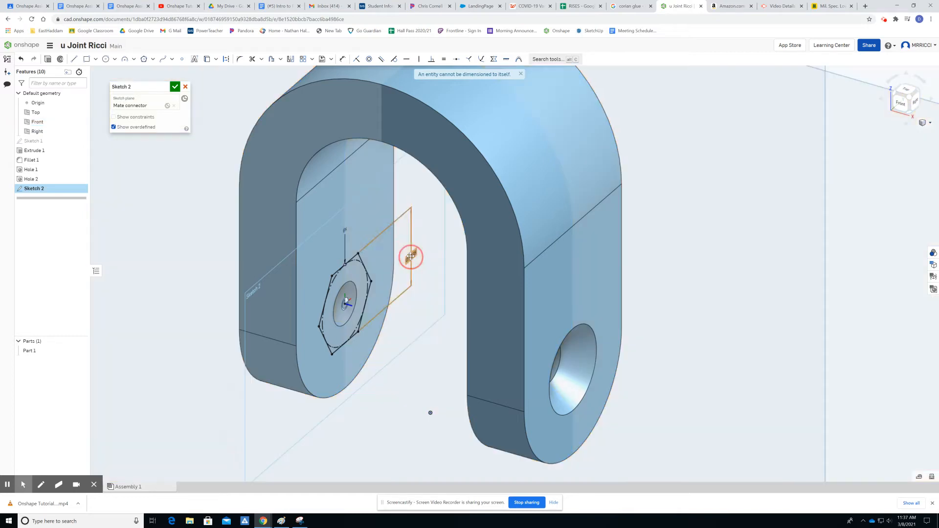
left_click_drag(408, 257, 429, 258)
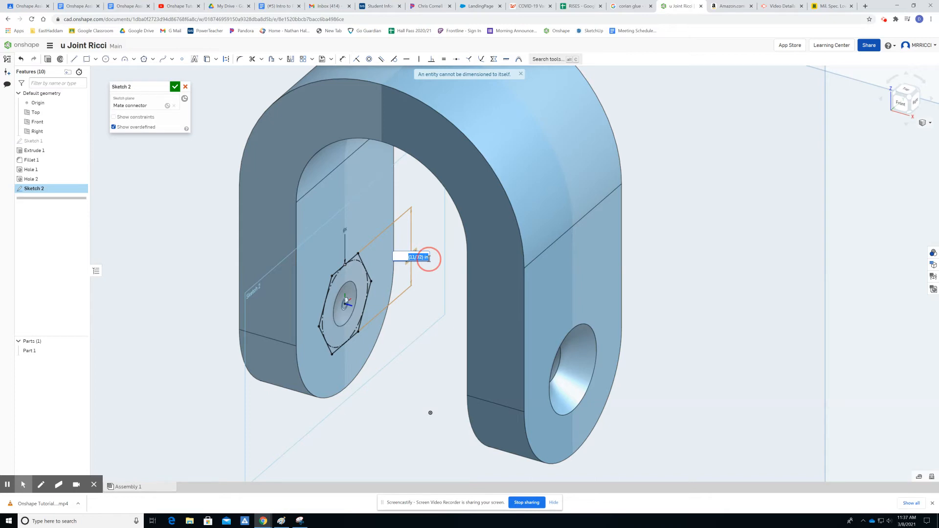
key("BackSpace")
type(".3438+.01")
key("Return")
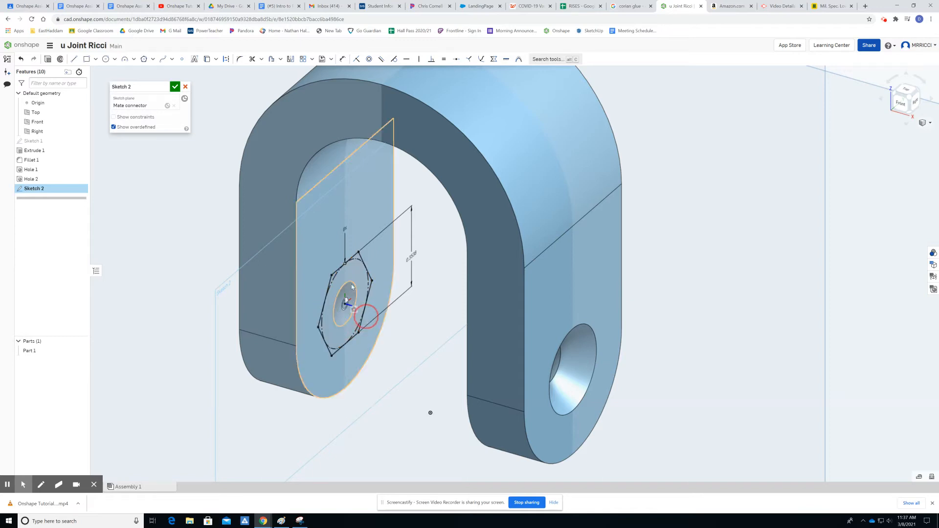
Finish the hexagon sketch and start a solid extrusion from its faces.
left_click(176, 90)
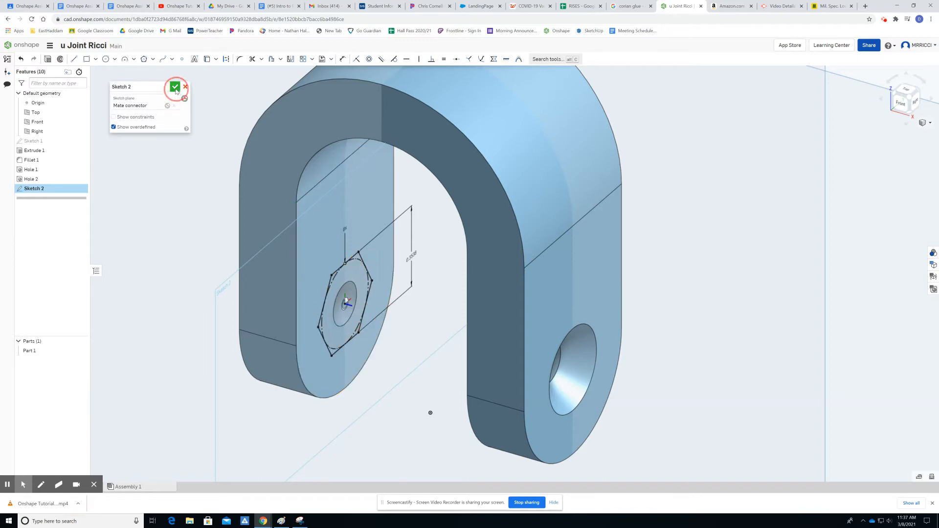
left_click(30, 190)
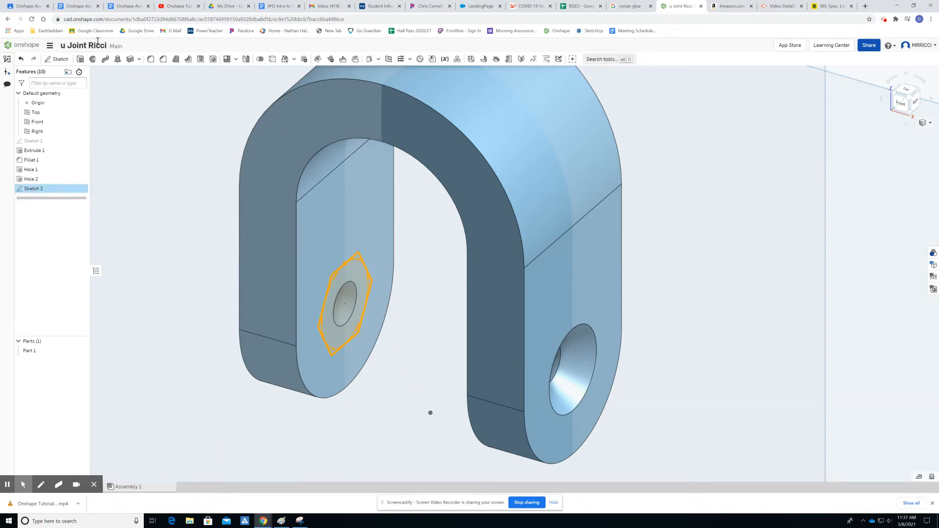
left_click(80, 59)
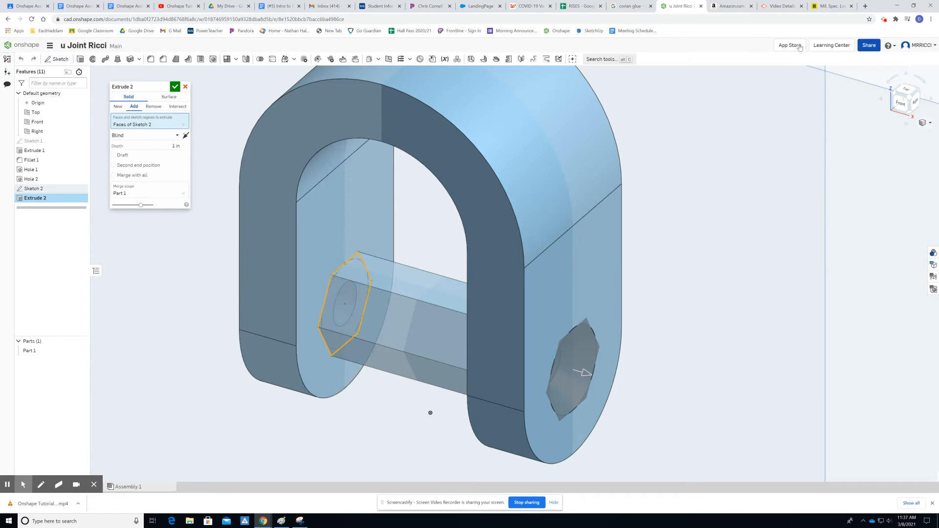
Switch to McMaster-Carr and examine the height in the drawing of the zinc-plated 8-32 low-strength steel hex nut.
left_click(825, 7)
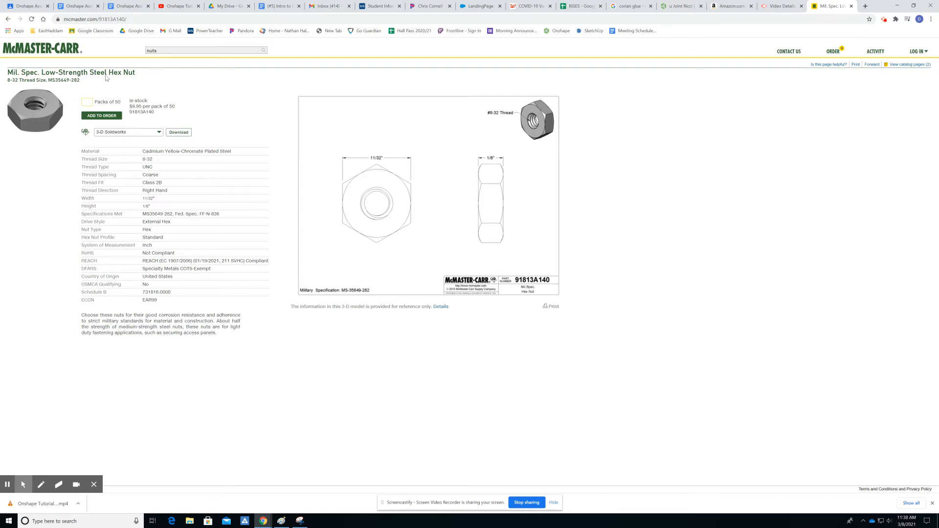
left_click(8, 19)
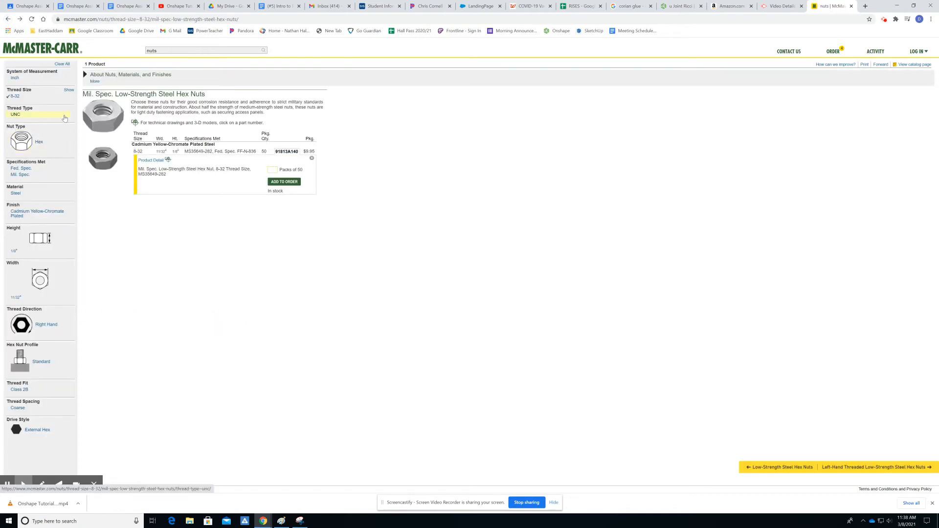
left_click(8, 19)
left_click(91, 97)
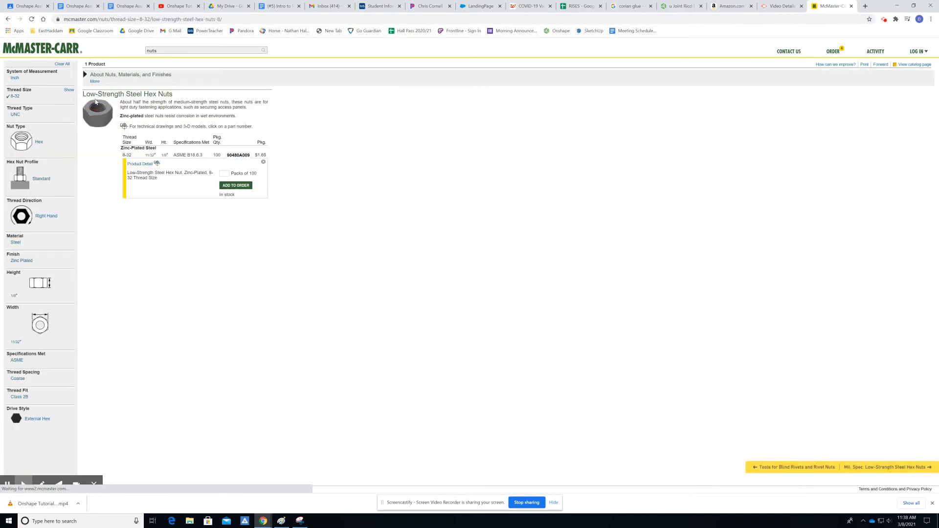
left_click(150, 166)
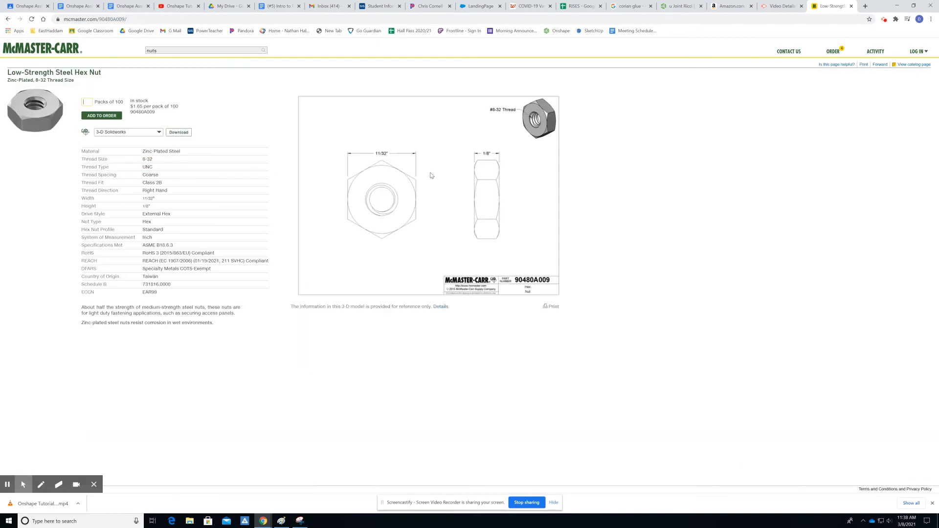
Go back to the 8-32 nut list and examine the product drawing of the left-hand threaded low-strength steel hex nut.
left_click(8, 20)
left_click(7, 19)
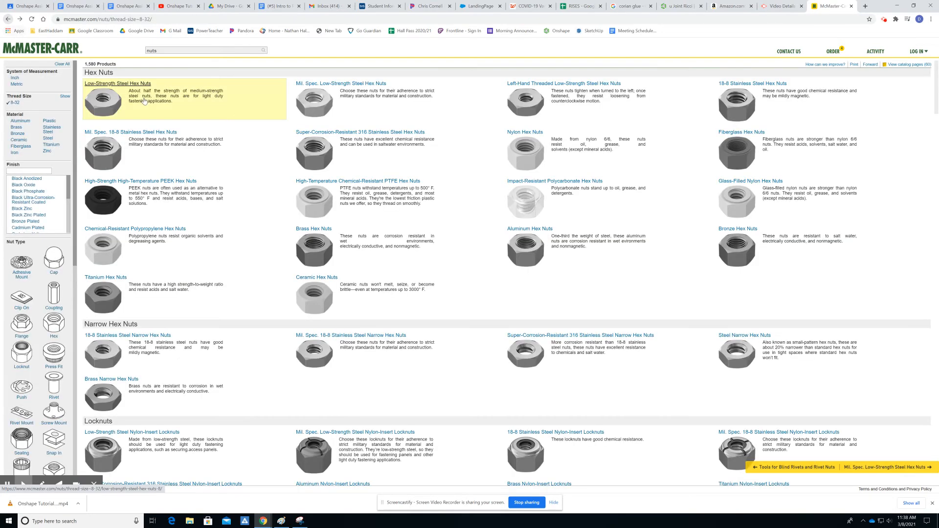
left_click(508, 100)
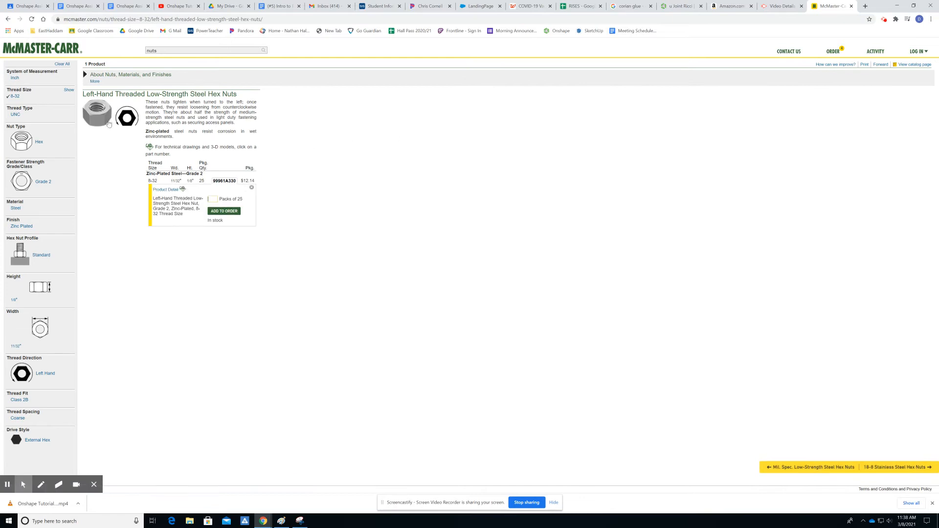
left_click(165, 190)
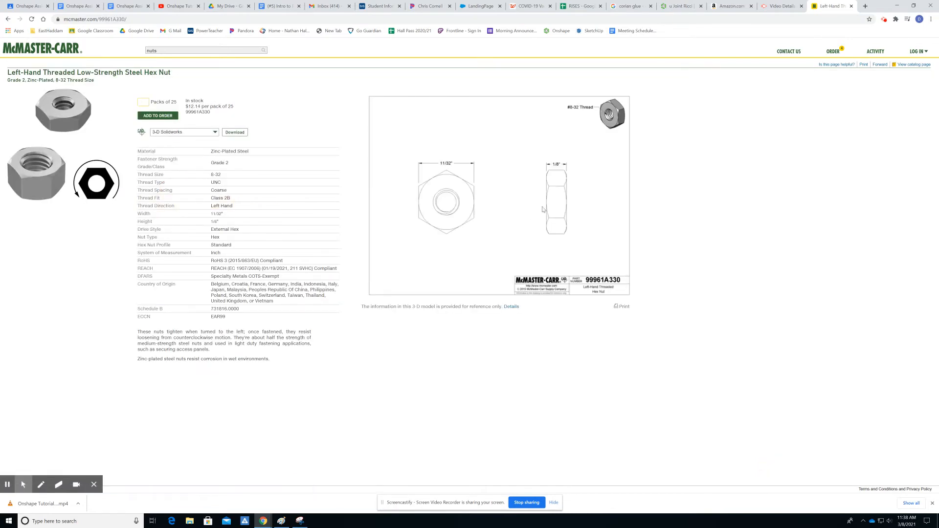
Switch back to Onshape and cut the hexagon 0.125 in deep into the inner arm face as a nut recess.
left_click(672, 8)
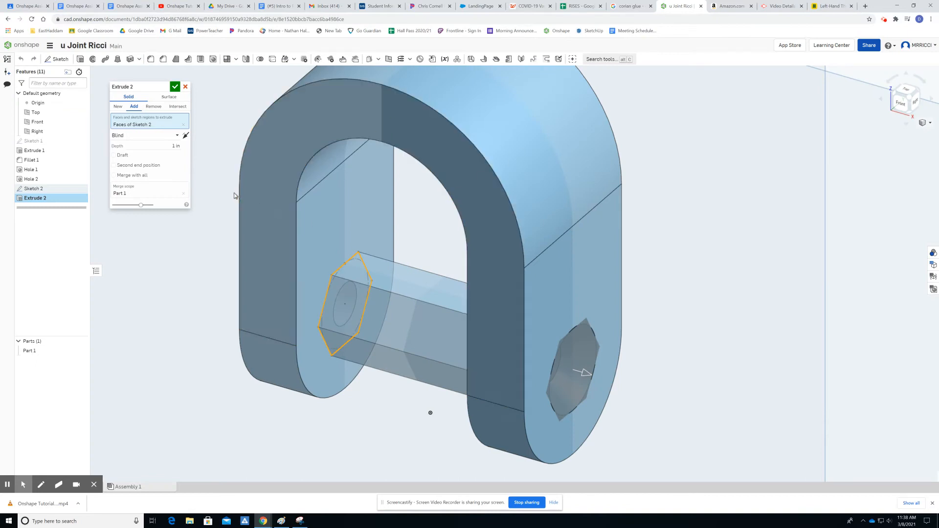
left_click(181, 150)
key("BackSpace")
key("Return")
left_click(156, 145)
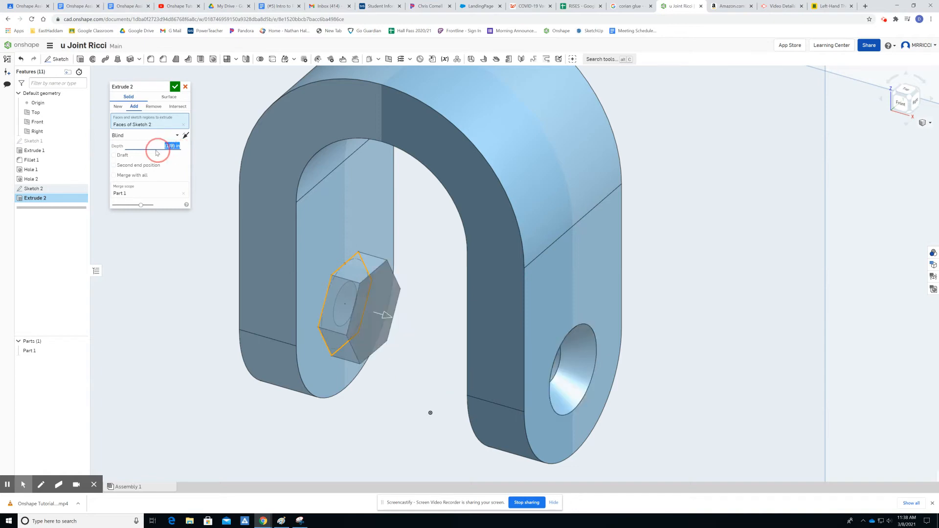
left_click(186, 135)
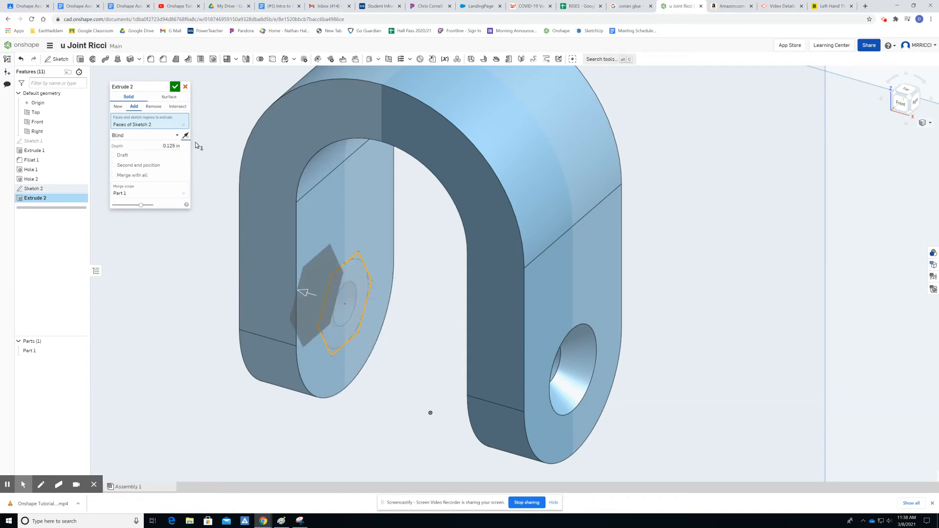
left_click(153, 106)
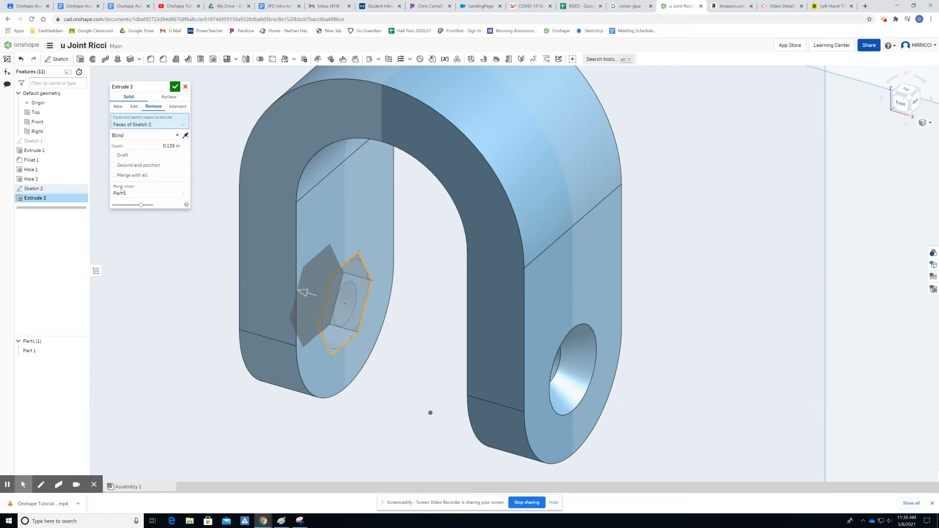
left_click(175, 87)
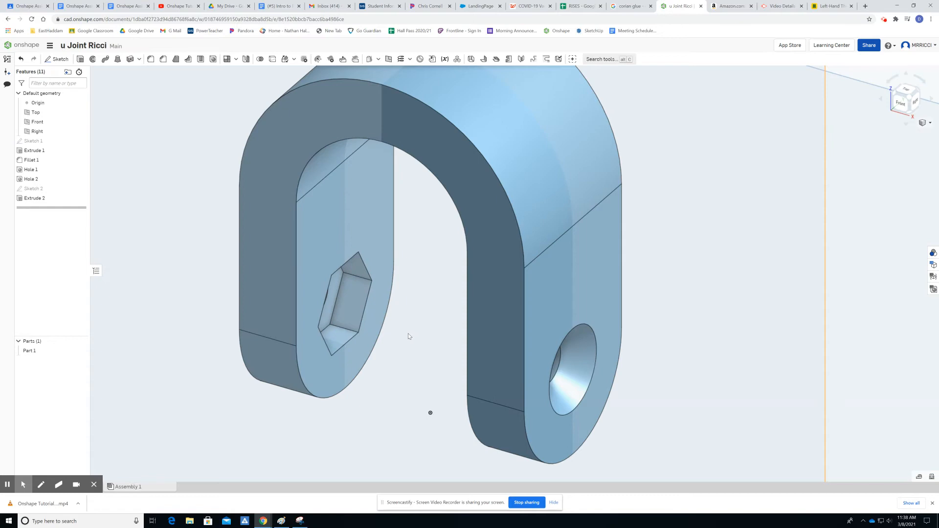
Set up a new reference plane offset 1.5 in from the Top plane.
right_click_drag(409, 336, 442, 317)
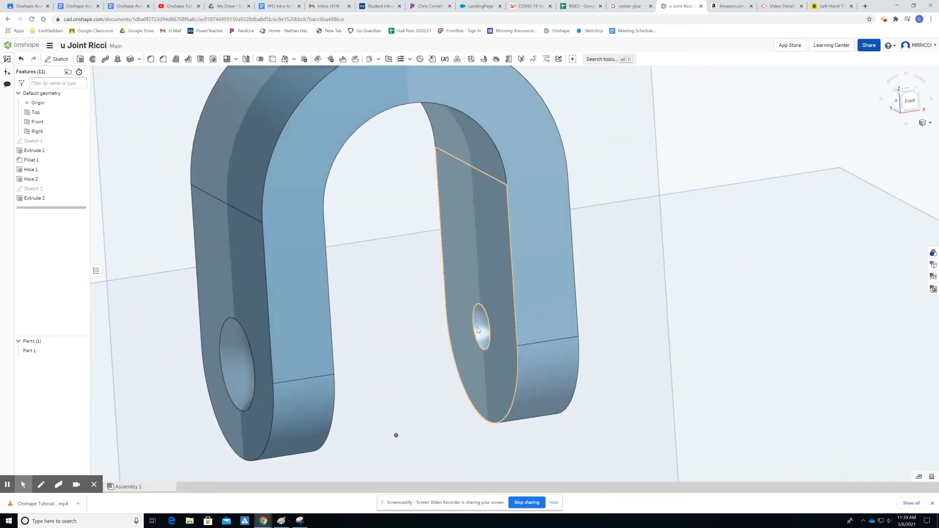
key("f")
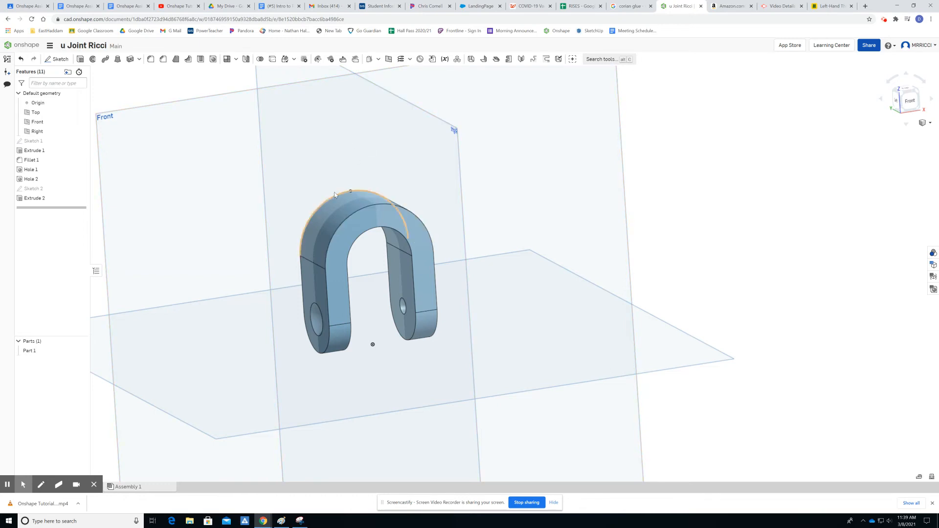
mouse_move(504, 272)
right_mouse_down()
mouse_move(462, 272)
mouse_move(472, 259)
mouse_move(532, 268)
mouse_move(503, 275)
right_mouse_up()
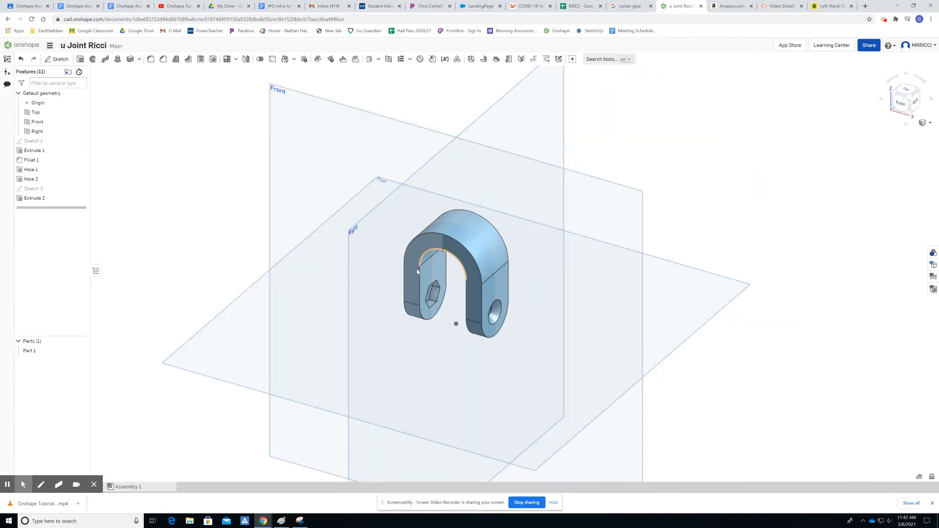
left_click(678, 325)
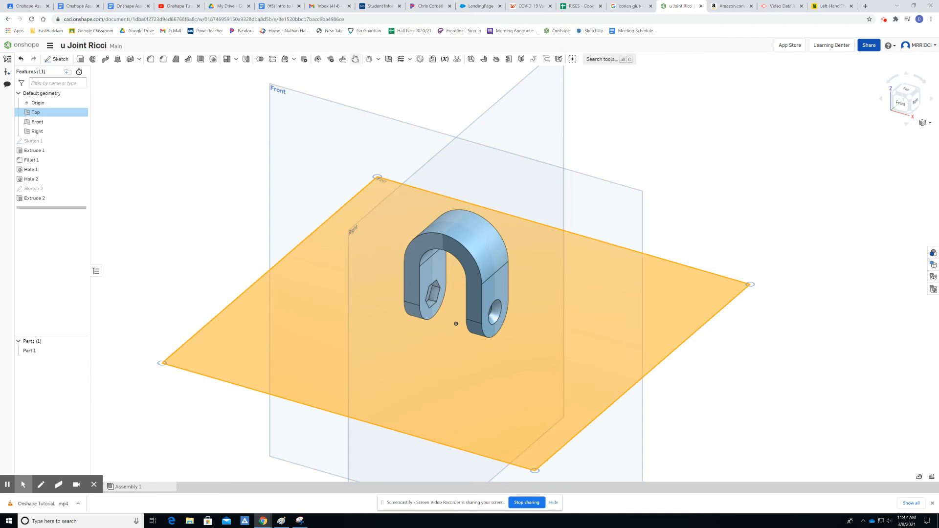
left_click(387, 59)
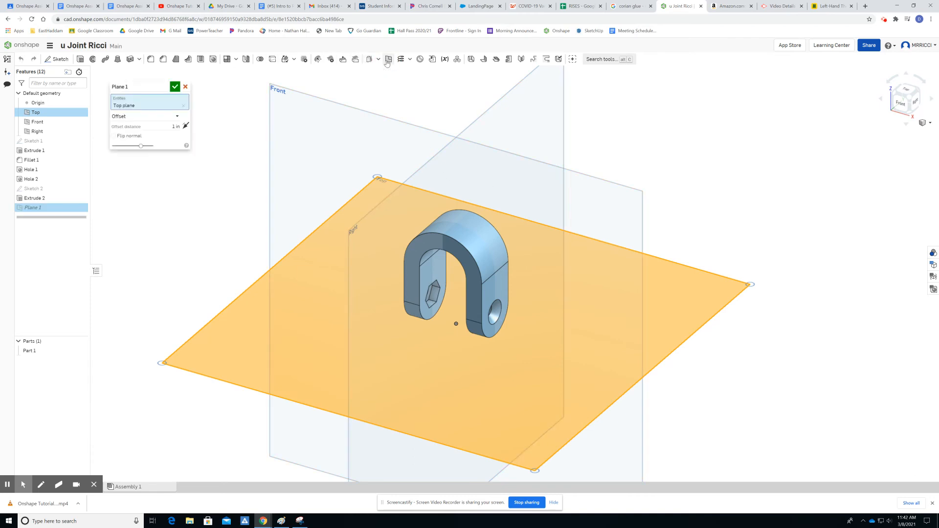
left_click_drag(170, 125, 206, 129)
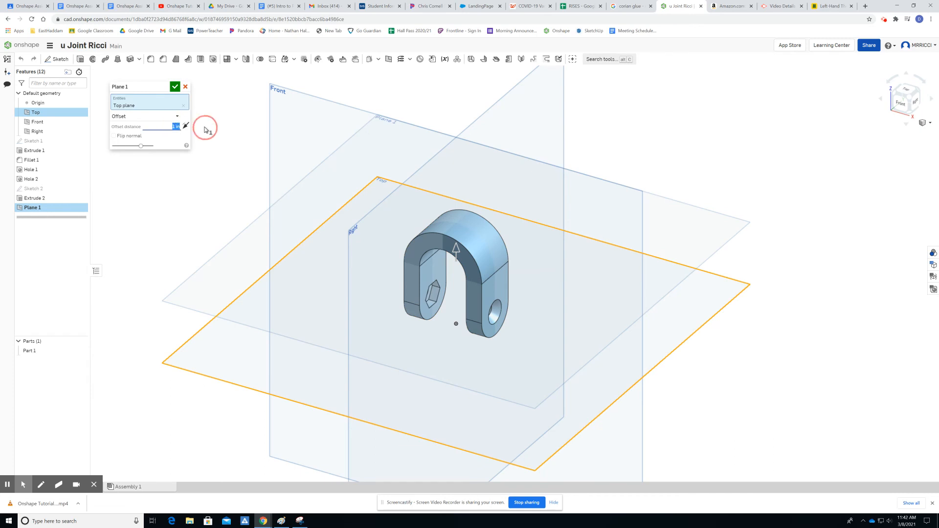
type("1.5")
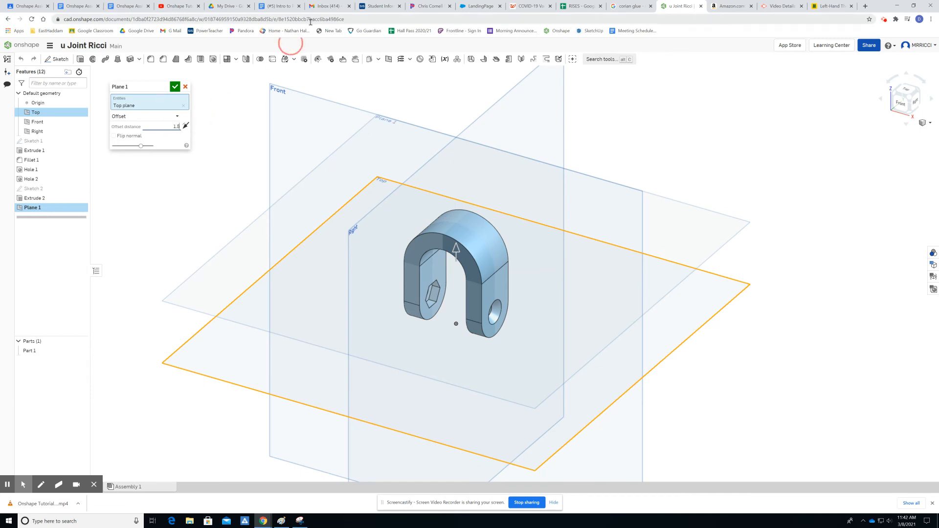
left_click(171, 118)
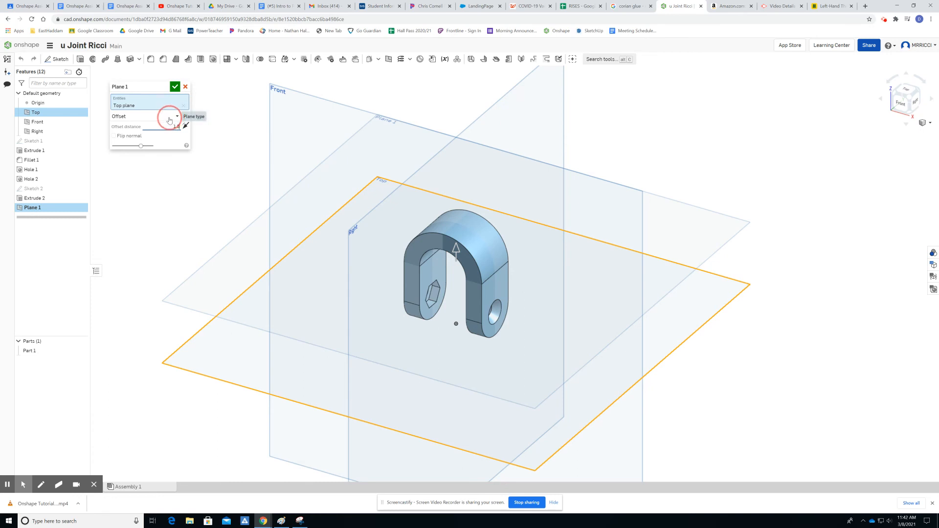
left_click(158, 140)
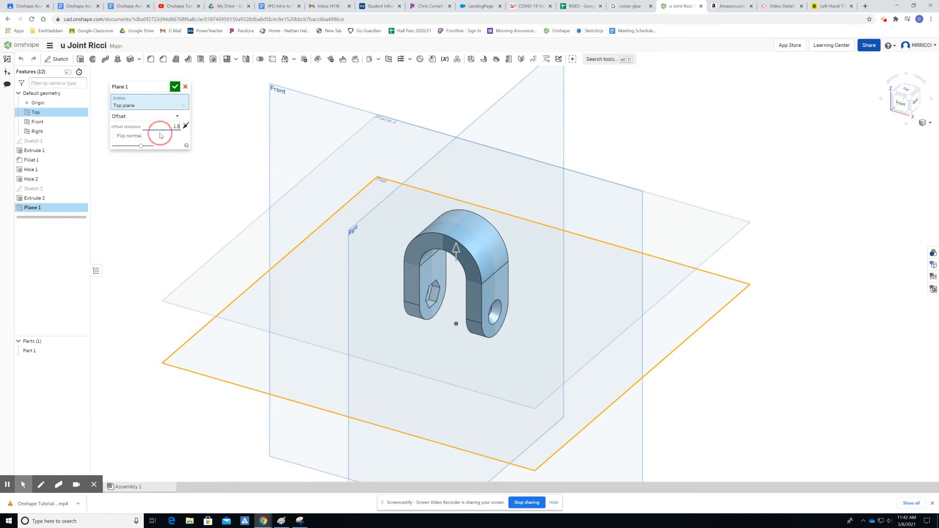
Test the offset plane's opposite direction, keep it 1.5 in above the Top plane, and finish the plane.
left_click(185, 126)
left_click(186, 126)
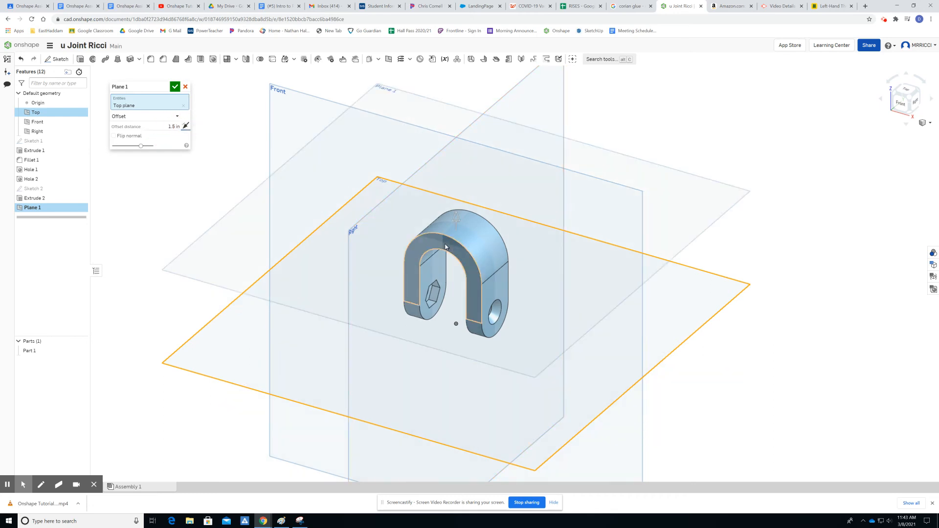
scroll(444, 246, "up", 2)
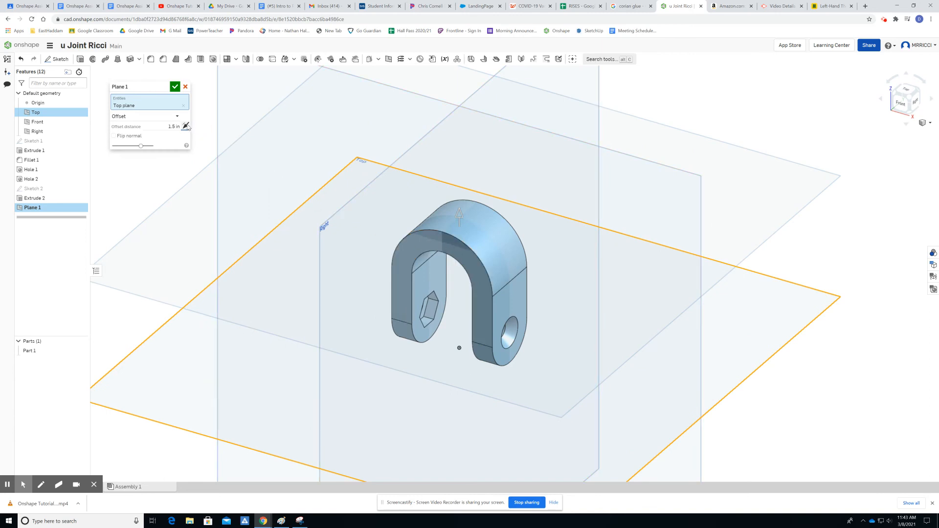
left_click(186, 126)
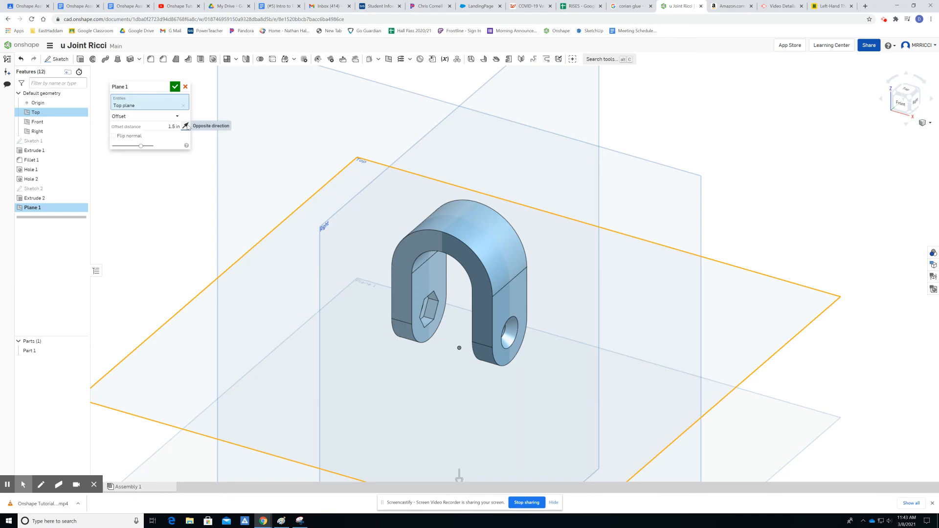
left_click(185, 126)
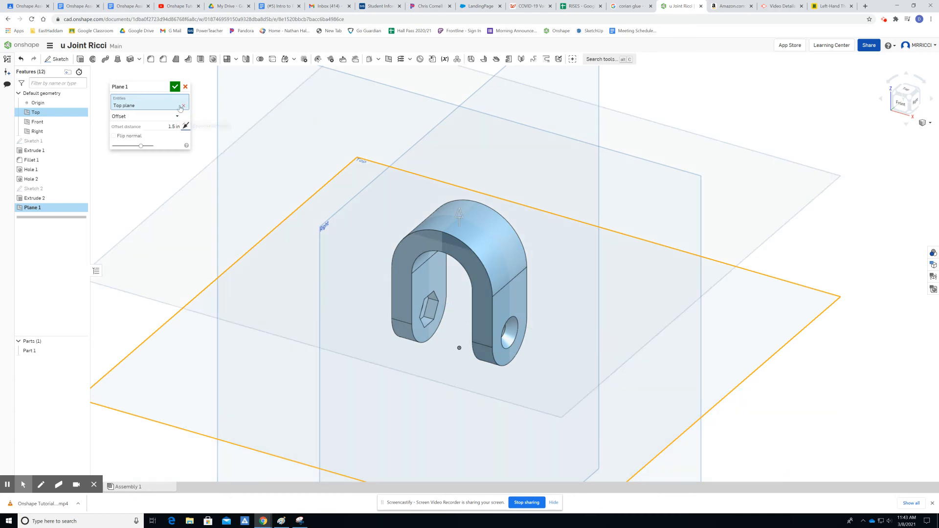
left_click(175, 87)
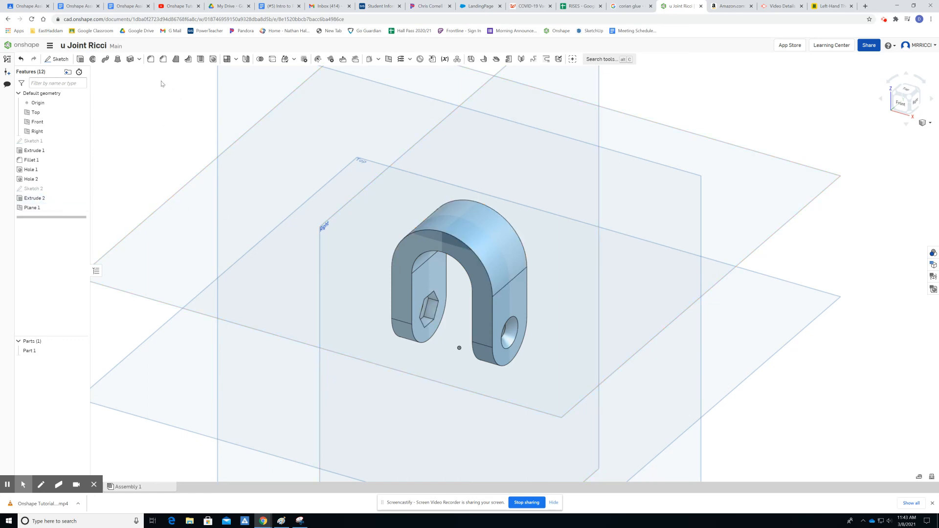
Sketch a 0.375 in diameter circle on the new offset plane, centred directly above the origin, and finish the sketch.
left_click(58, 59)
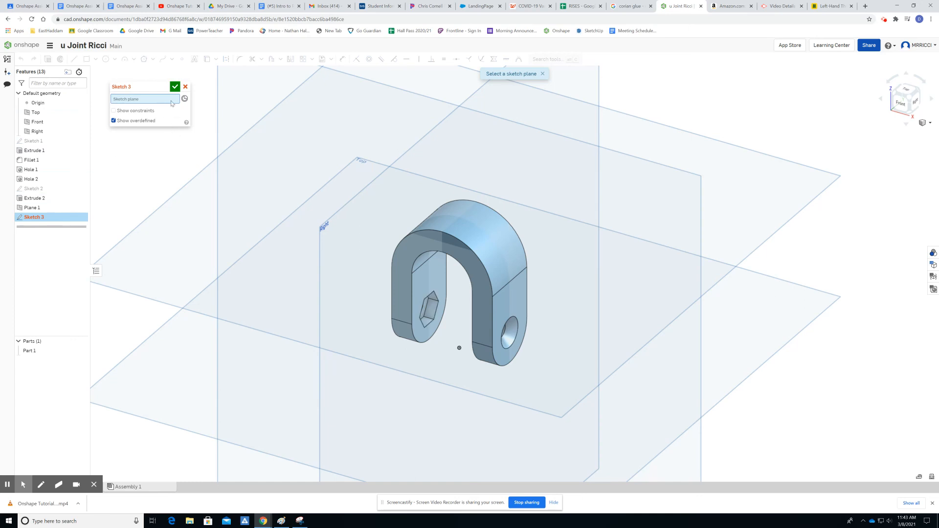
left_click_drag(152, 87, 253, 148)
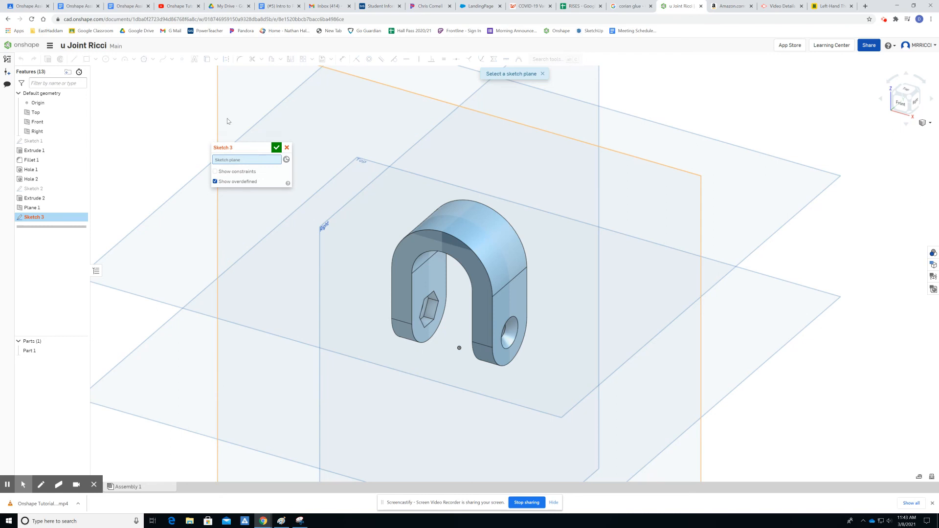
left_click(784, 198)
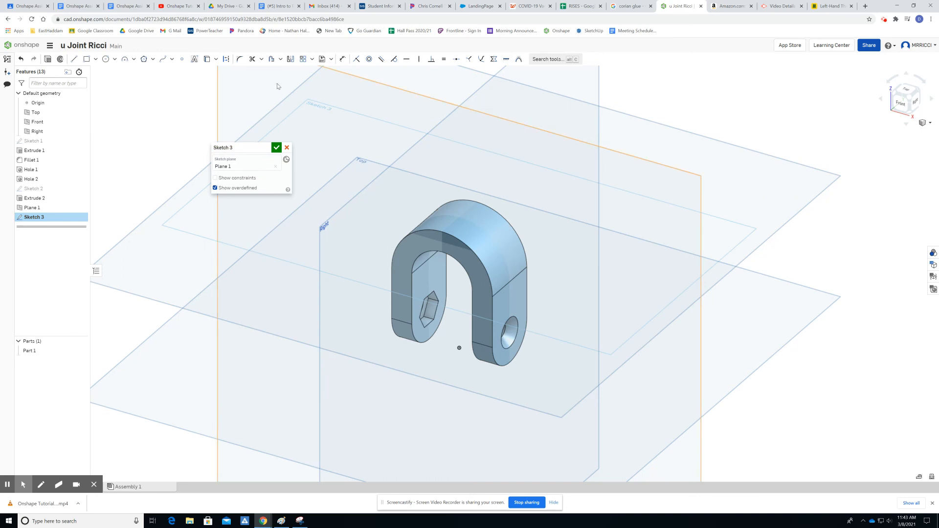
left_click(106, 59)
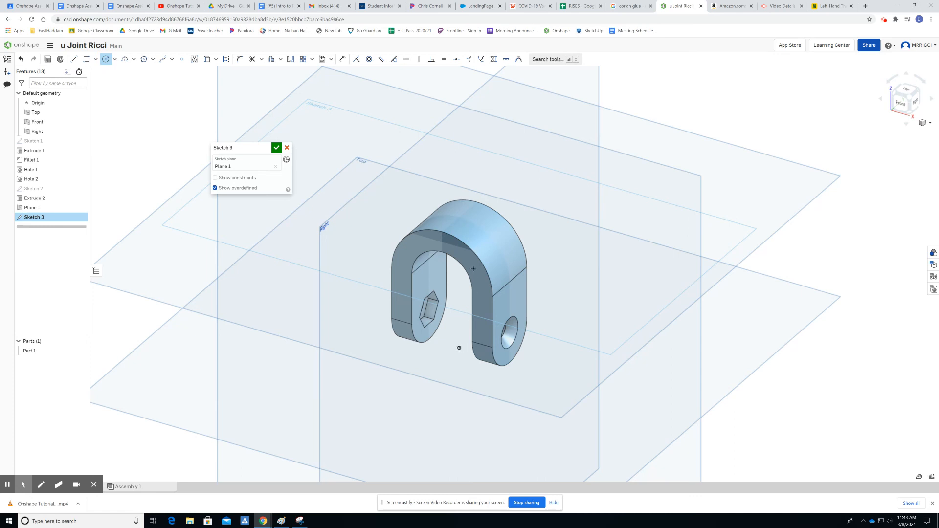
left_click(458, 226)
type(".3")
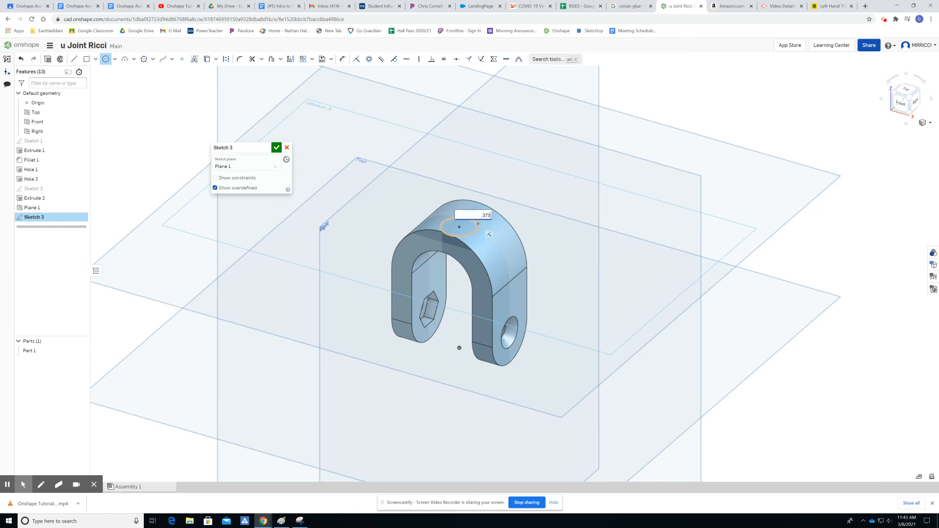
type("75")
key("Return")
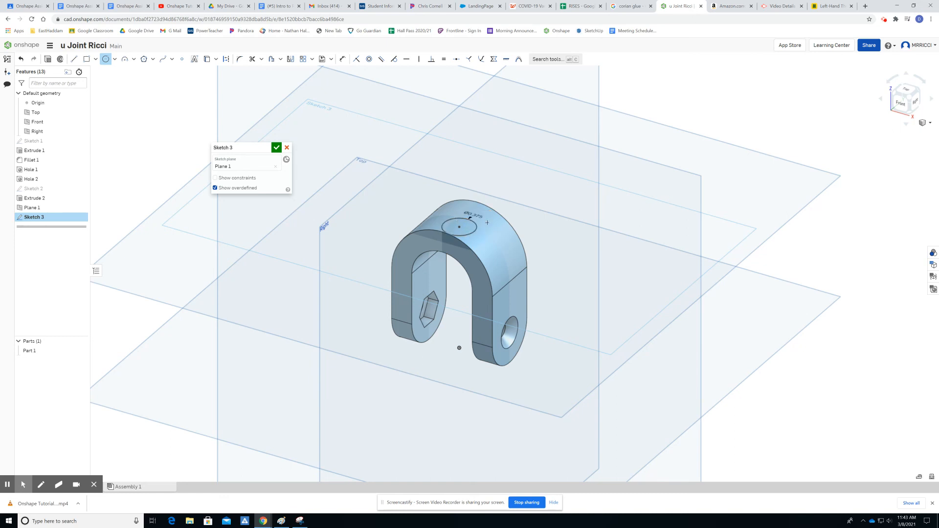
left_click(276, 147)
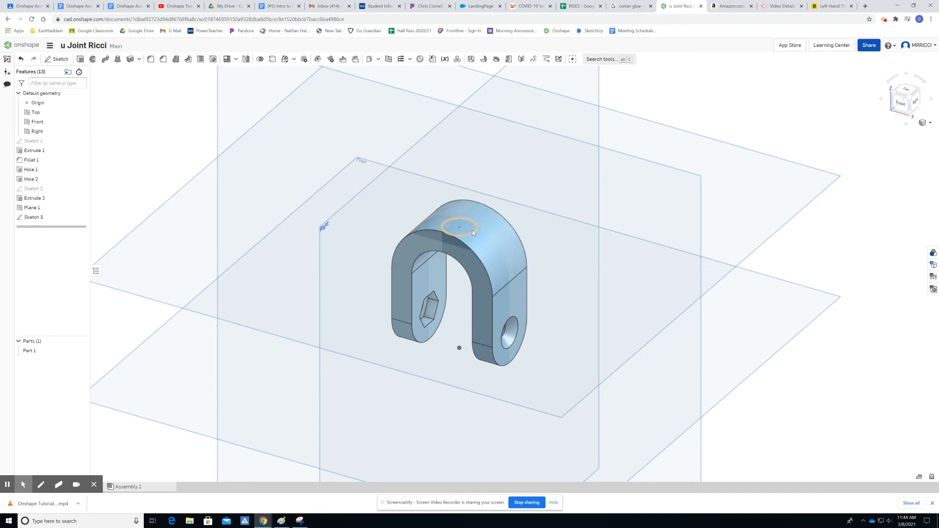
Set up an extrusion of the circle 0.75 in upward as a cylindrical stem added to the yoke.
left_click(80, 58)
left_click(38, 218)
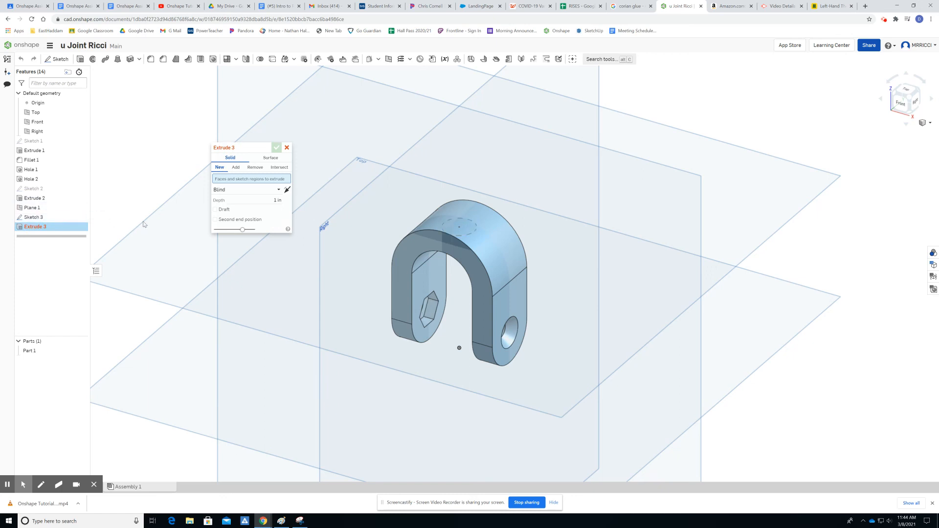
left_click_drag(272, 207, 290, 210)
key("BackSpace")
type(".75")
key("Return")
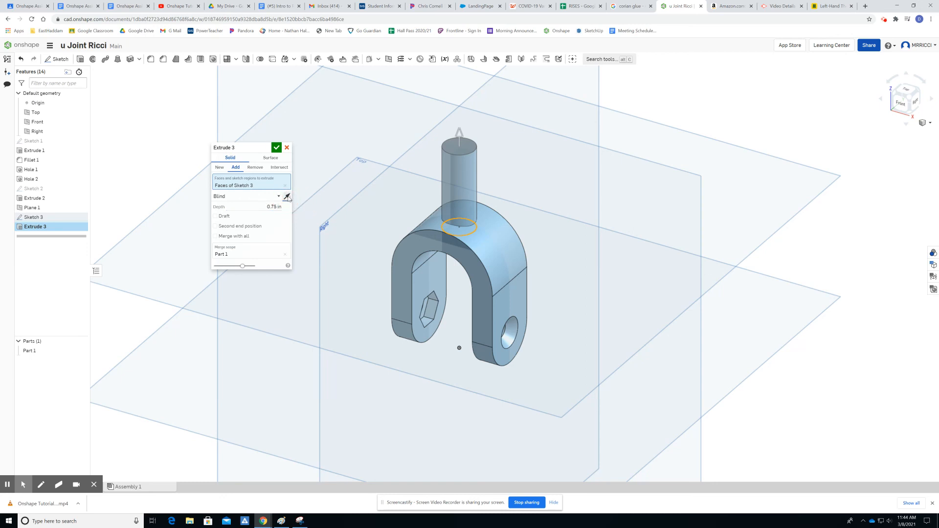
left_click(288, 196)
left_click(288, 196)
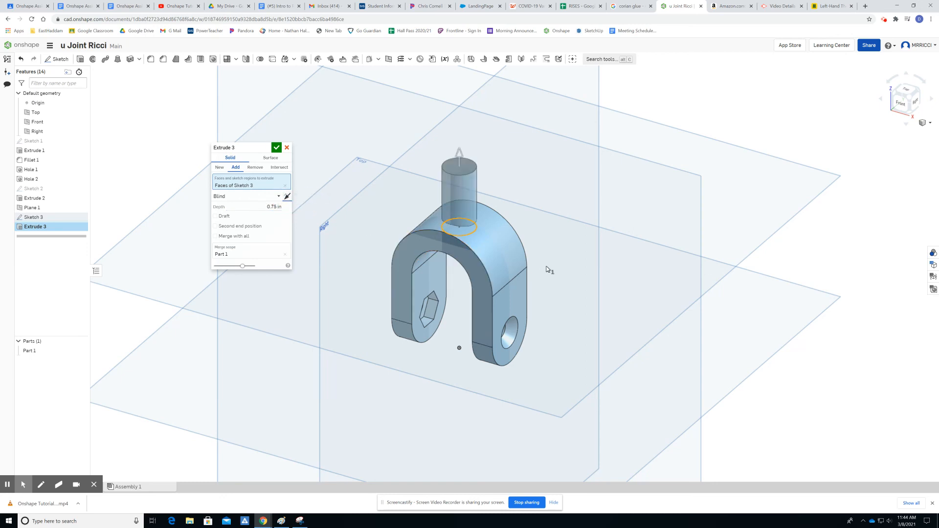
Set the stem's extrusion depth to 0.5 in, keep it as an addition to the yoke, and finish it.
left_click(278, 207)
key("BackSpace")
left_click(236, 168)
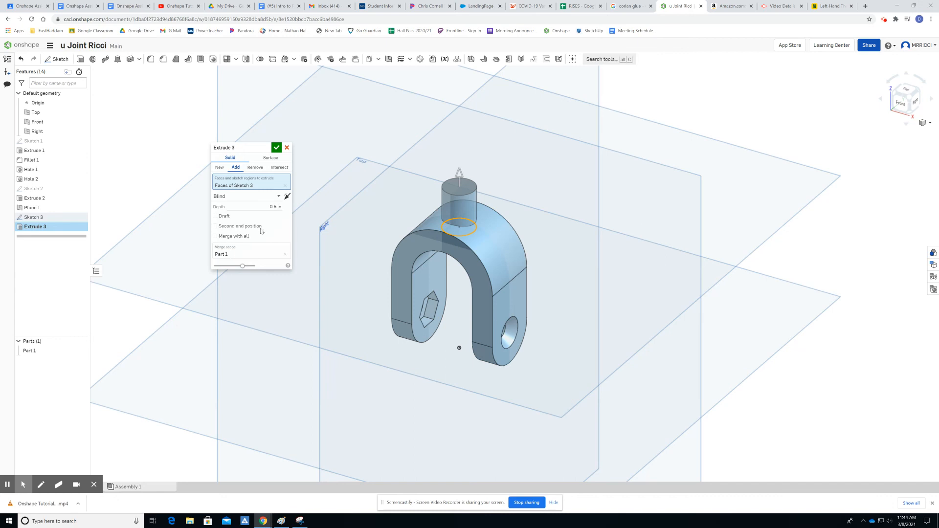
left_click(277, 148)
mouse_move(458, 266)
right_mouse_down()
mouse_move(486, 252)
mouse_move(494, 233)
mouse_move(423, 234)
mouse_move(464, 240)
mouse_move(457, 274)
right_mouse_up()
right_click_drag(437, 342, 491, 350)
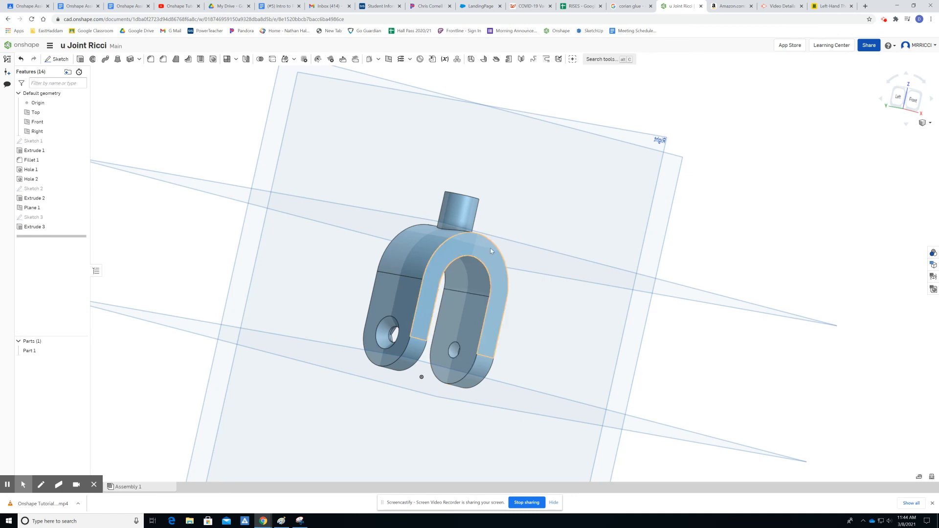
right_click_drag(506, 244, 462, 247)
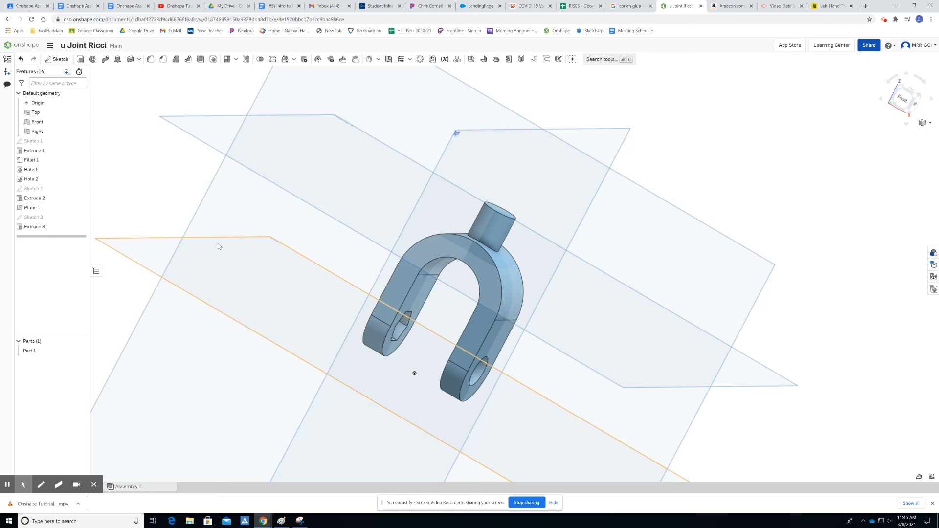
left_click(908, 95)
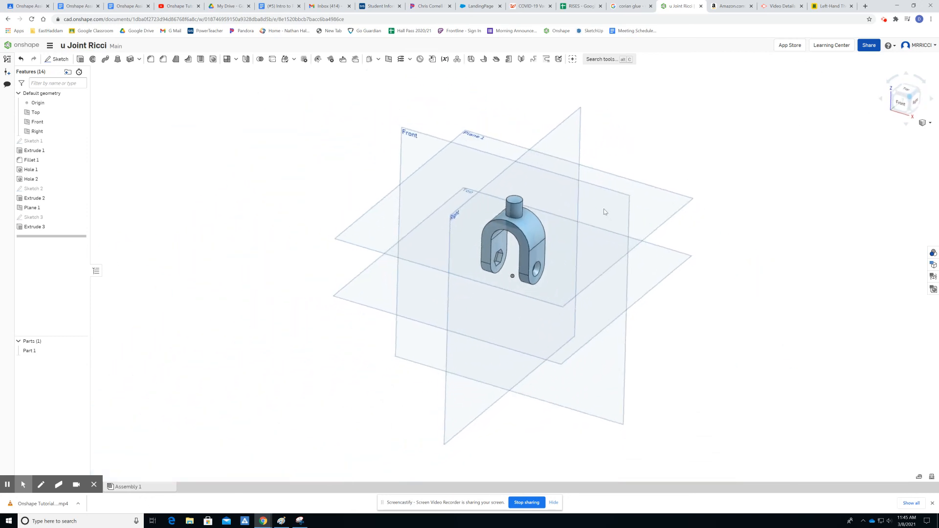